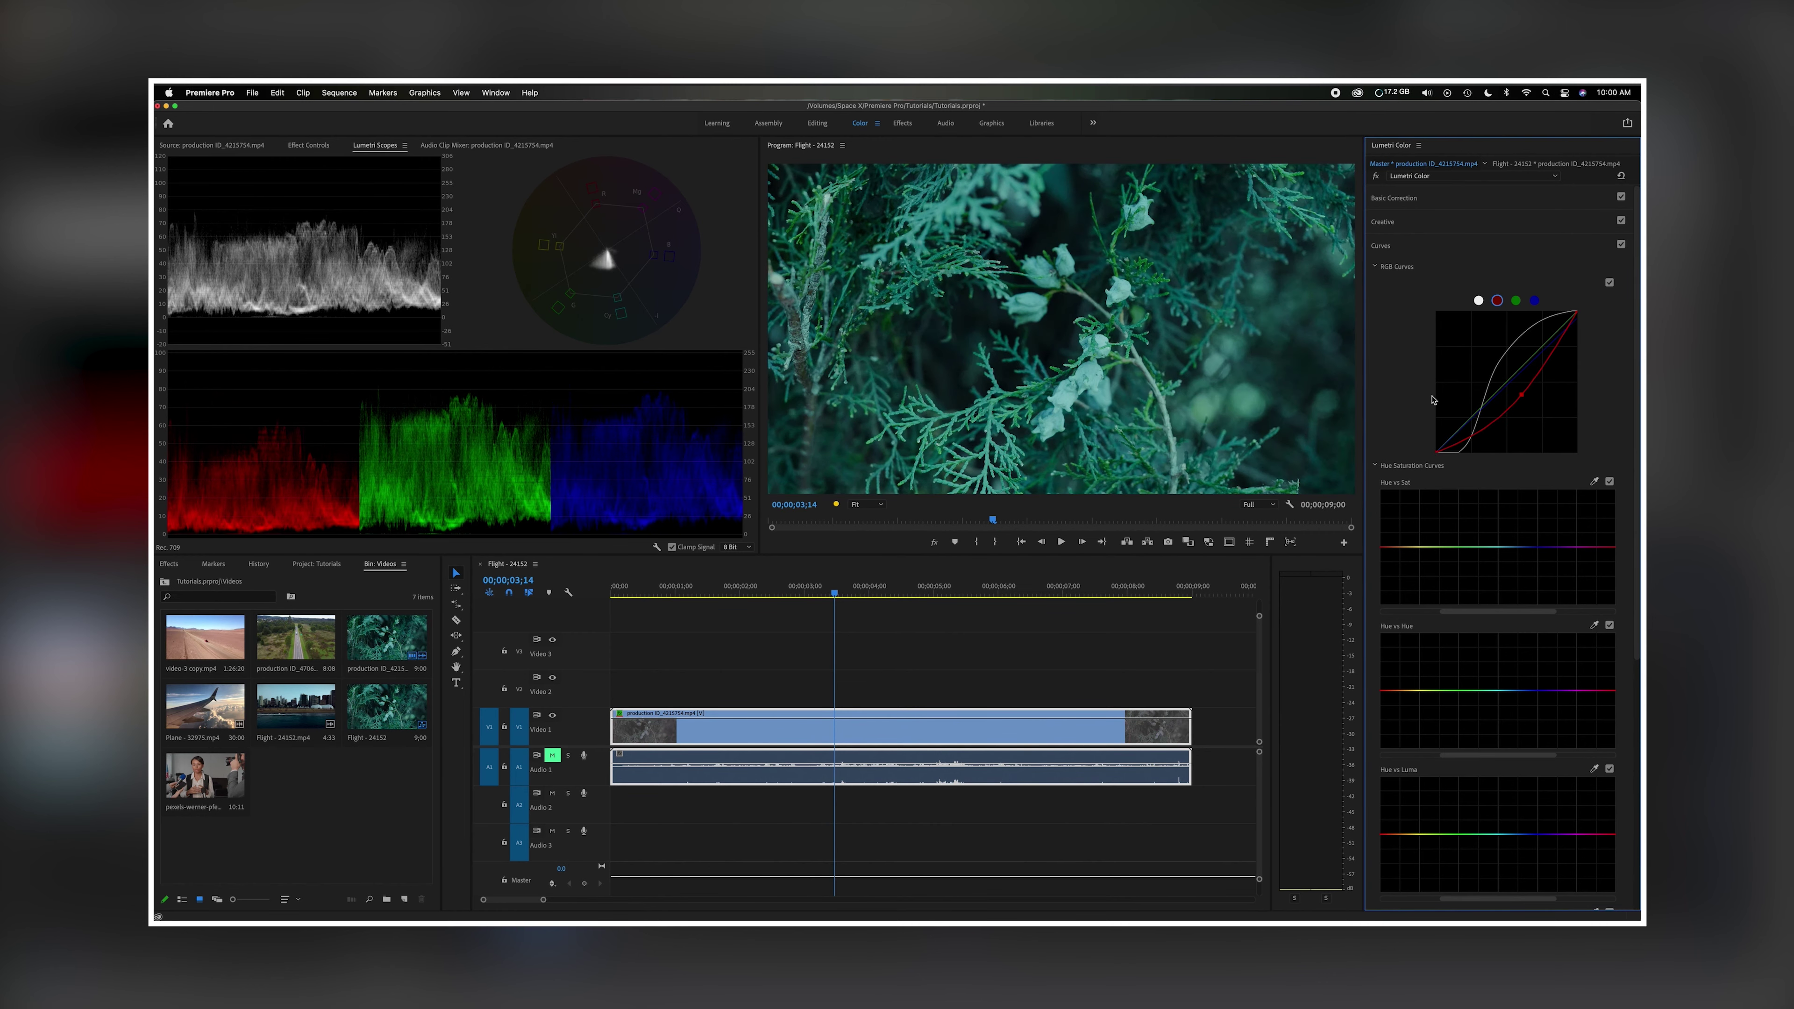
Preview the teal tint from the reshaped red curve, then switch to the Color workspace.
left_click_drag(1521, 390, 1561, 389)
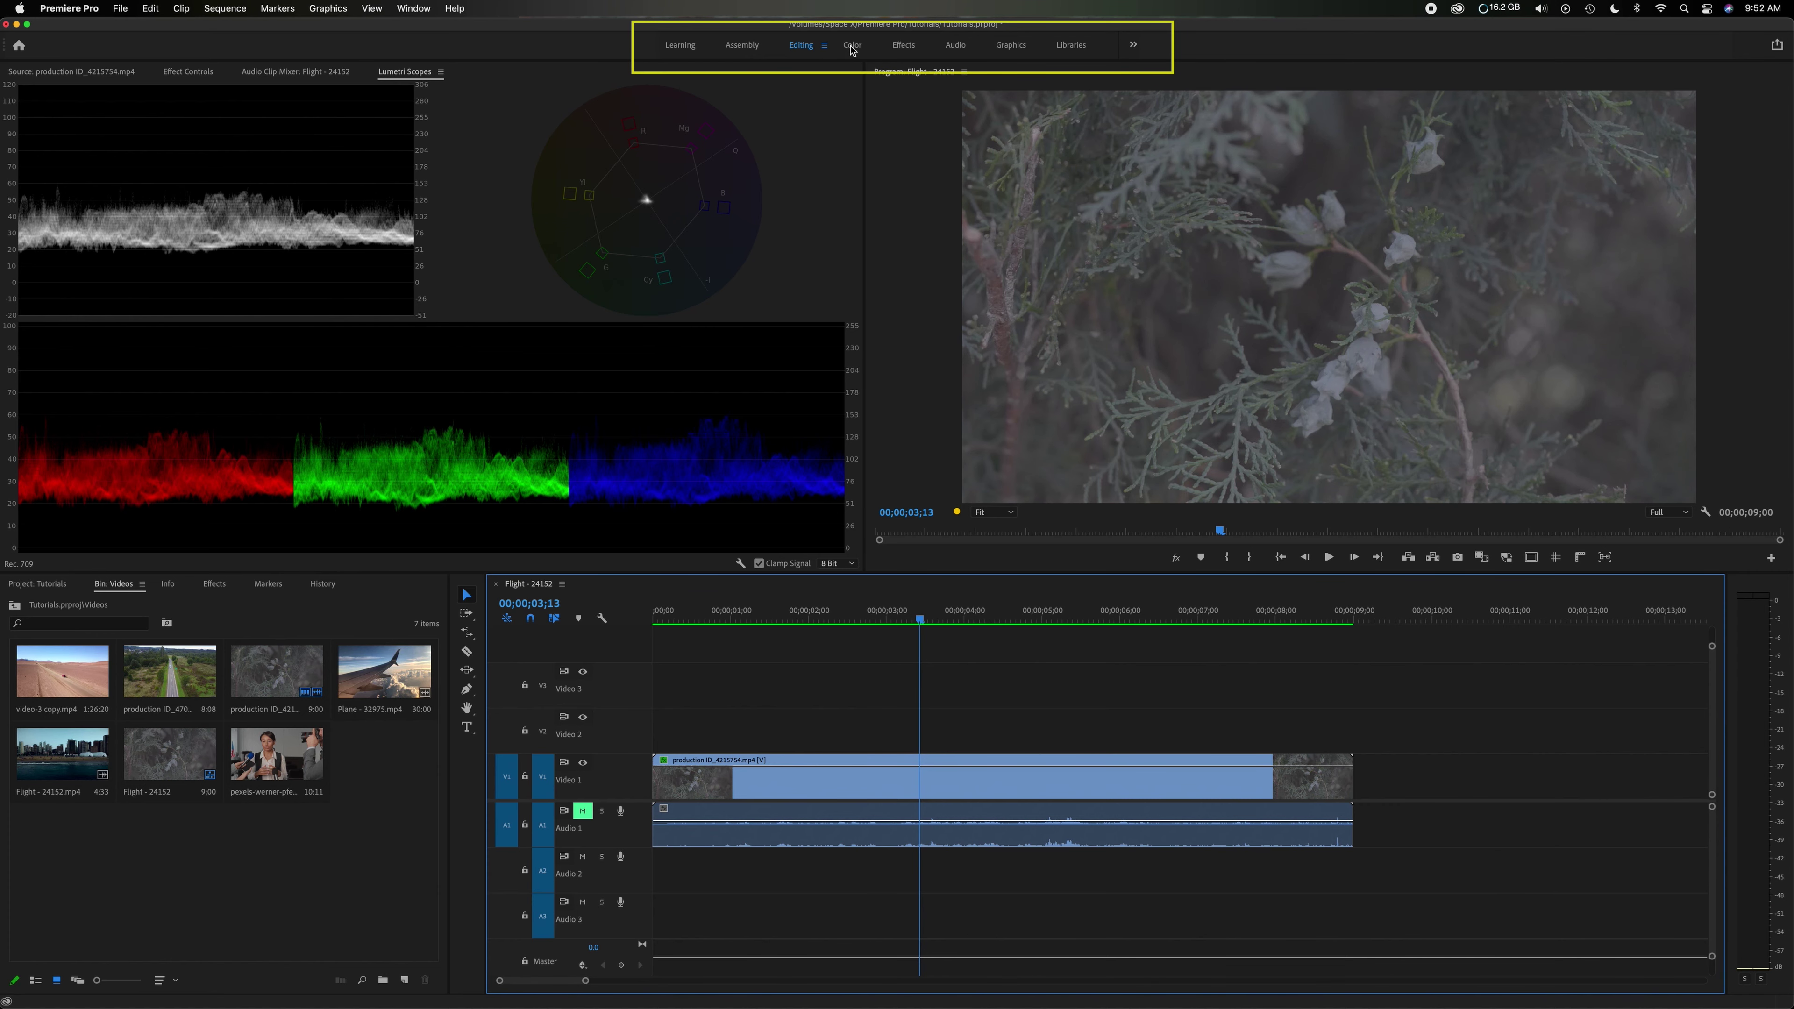
left_click(853, 48)
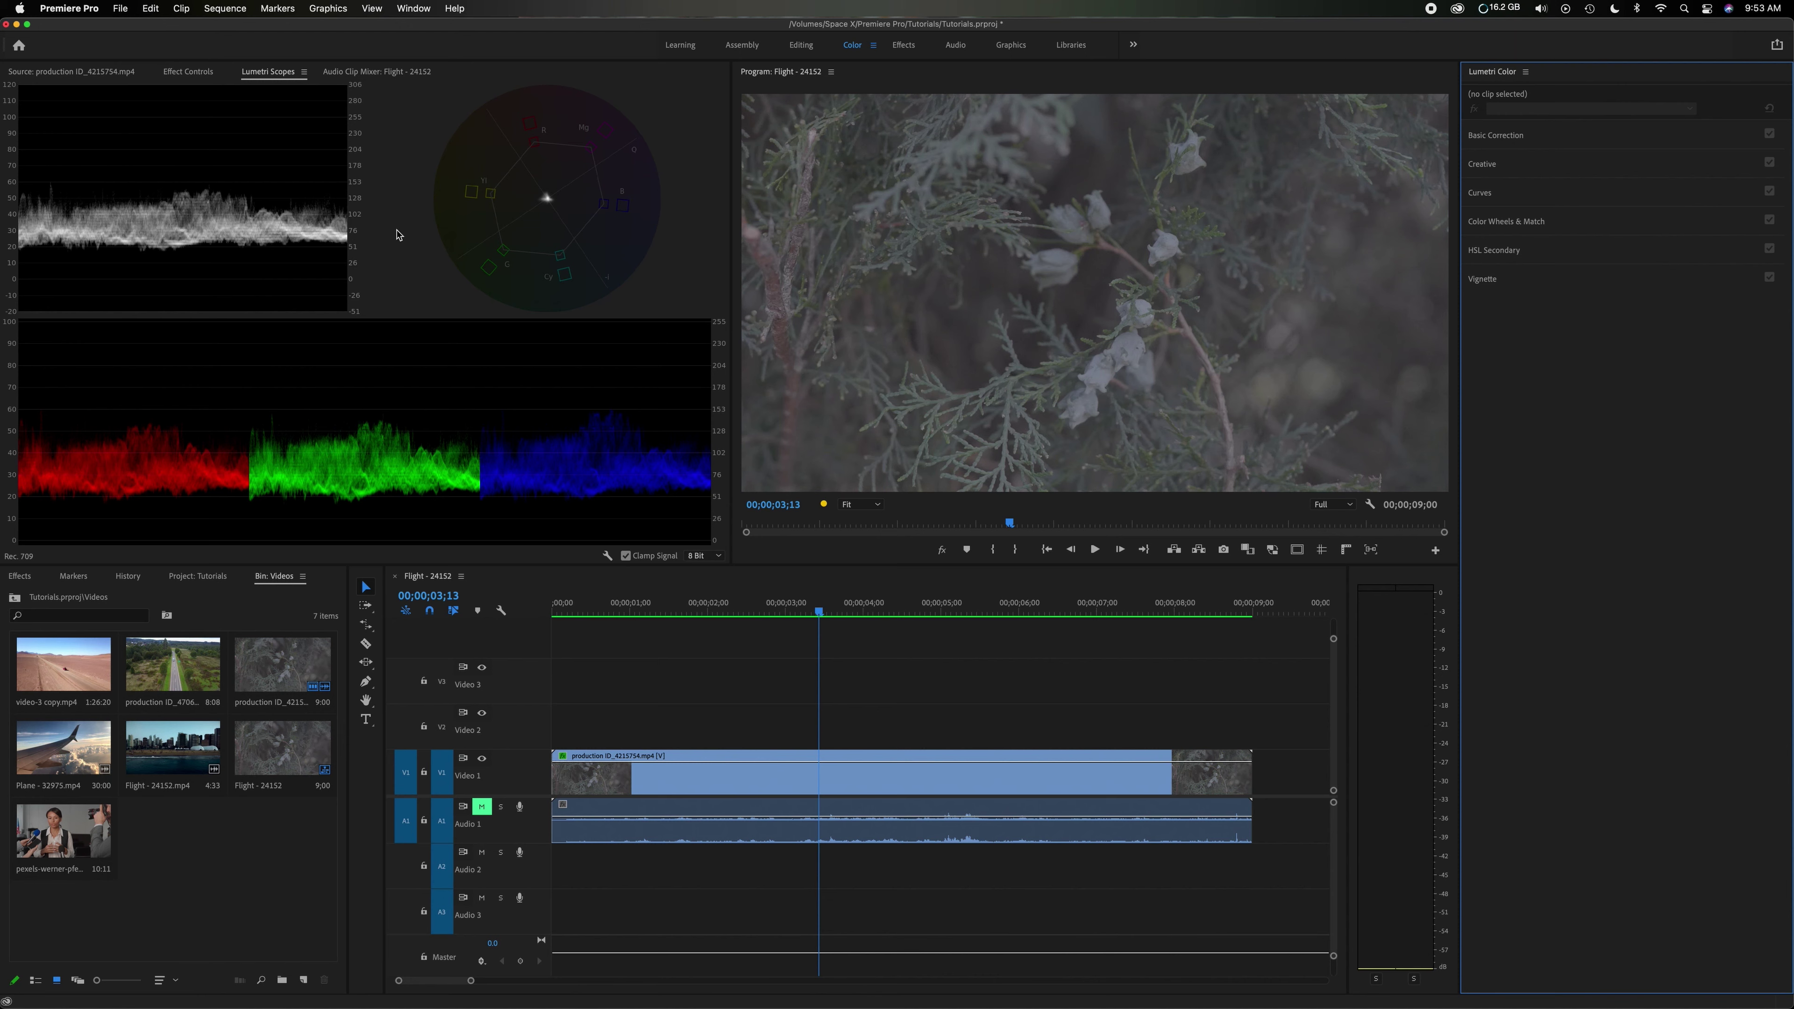
Open the Lumetri Color panel from the Window menu for the flower clip.
left_click(417, 10)
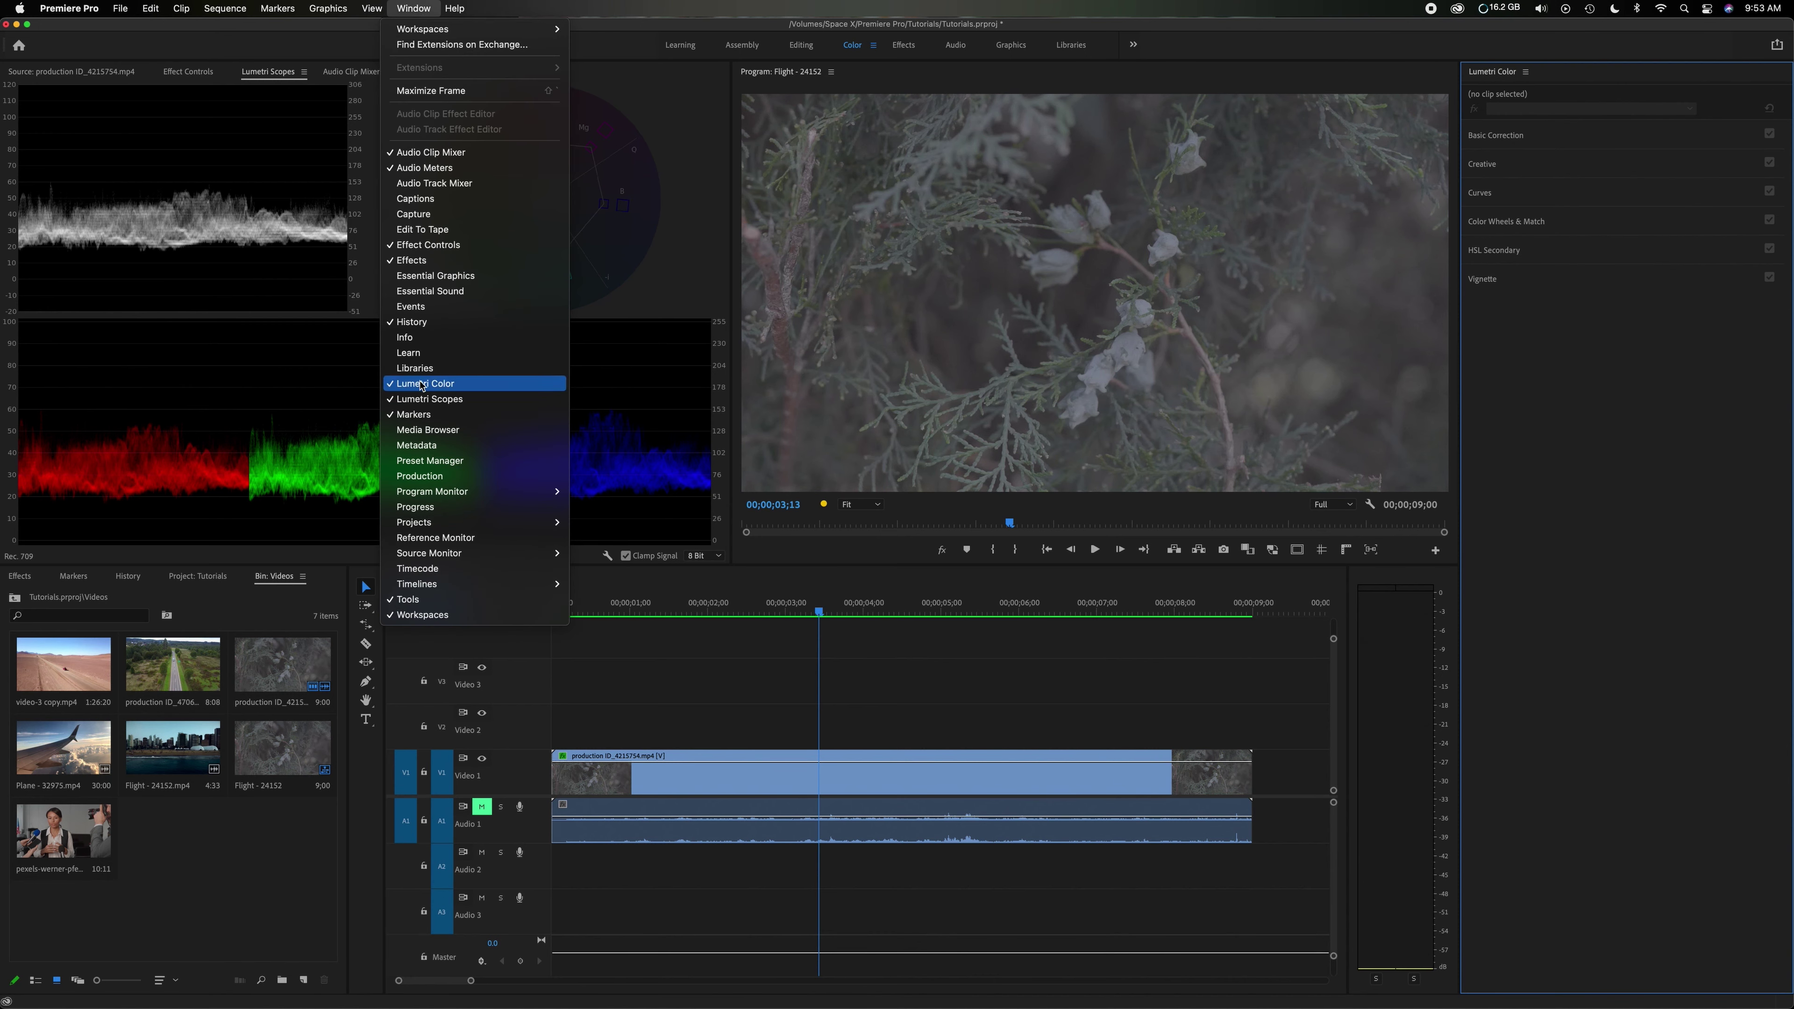
left_click(400, 389)
left_click(118, 72)
Bring back the Lumetri Scopes, check their display options unchanged, and expand Curves.
left_click(212, 73)
left_click(269, 73)
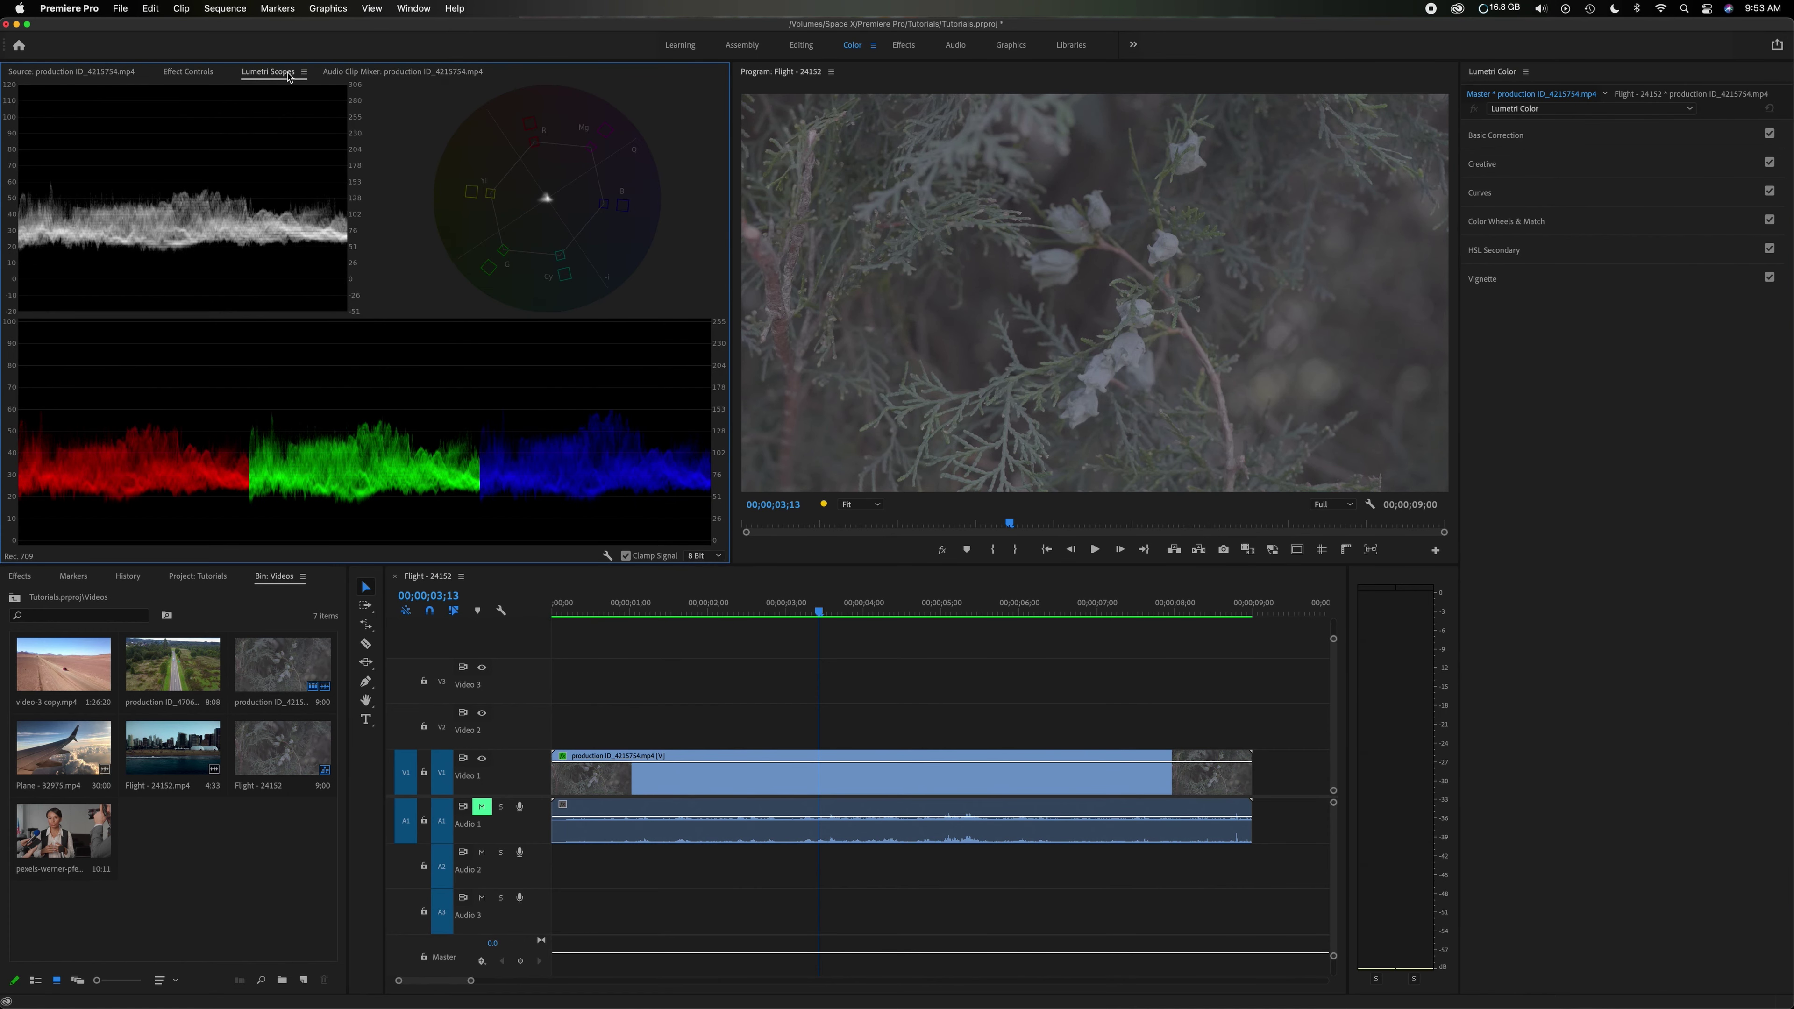
right_click(404, 209)
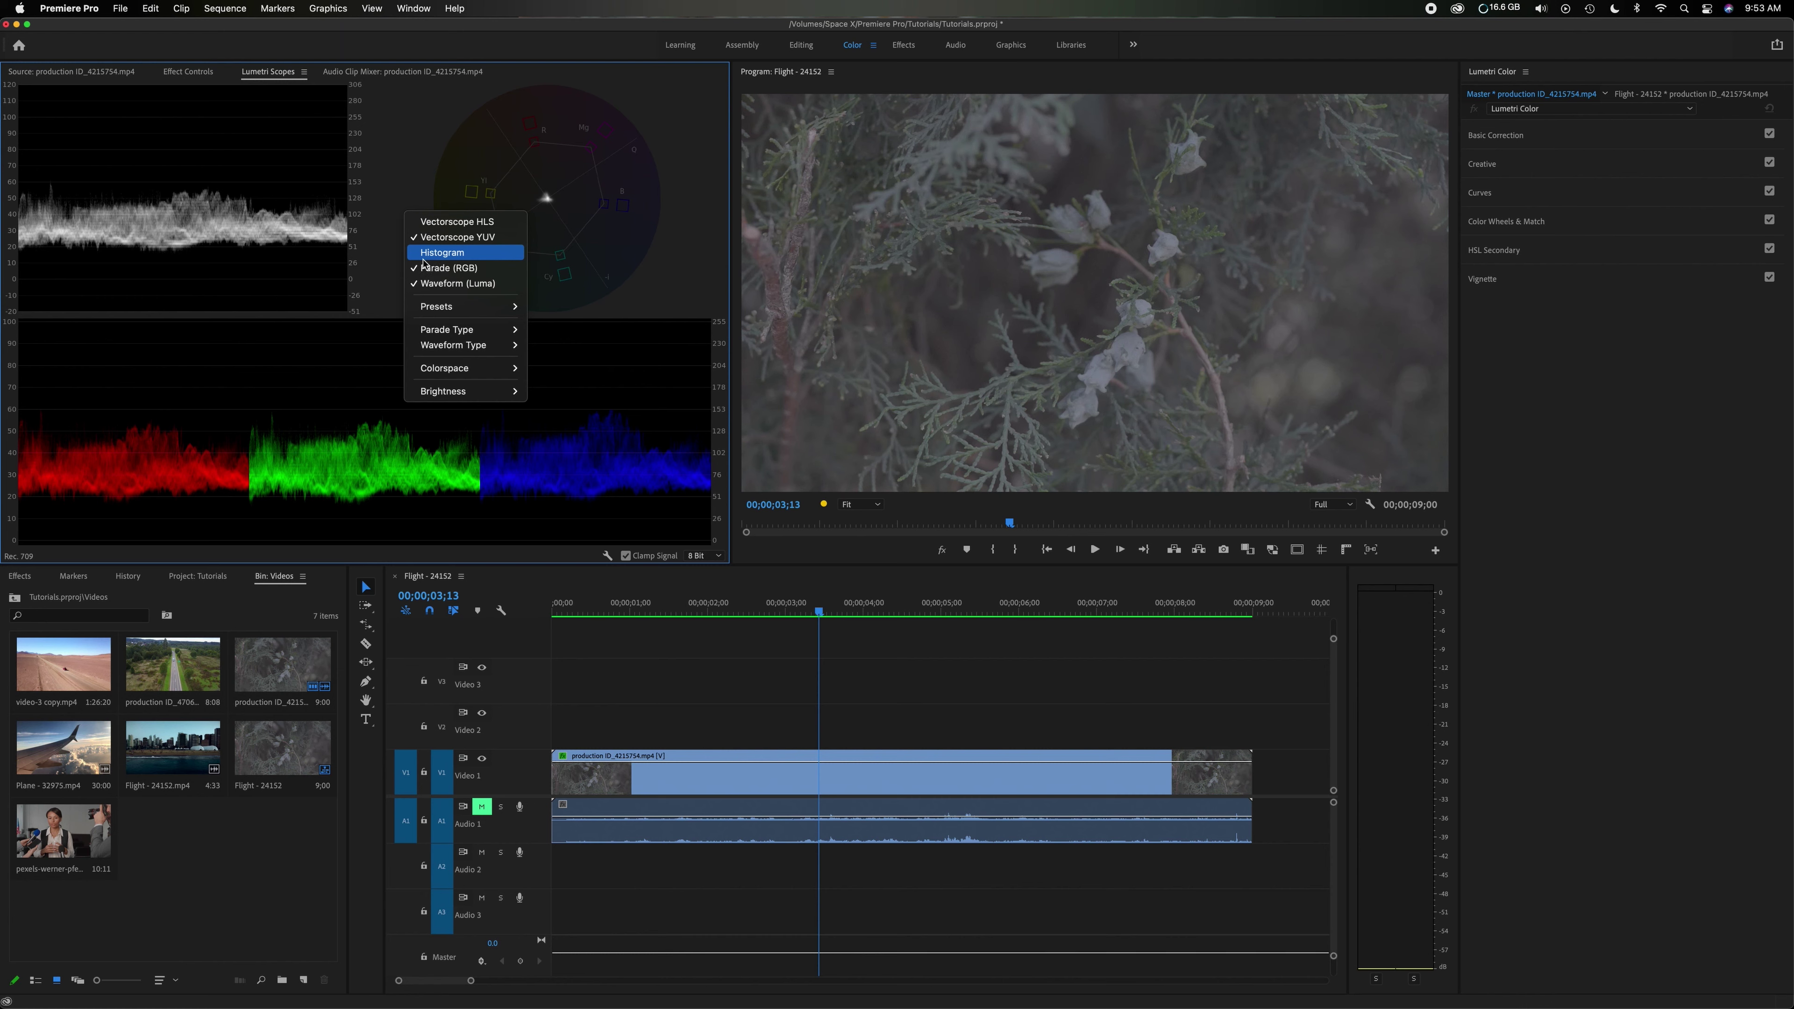
left_click(408, 166)
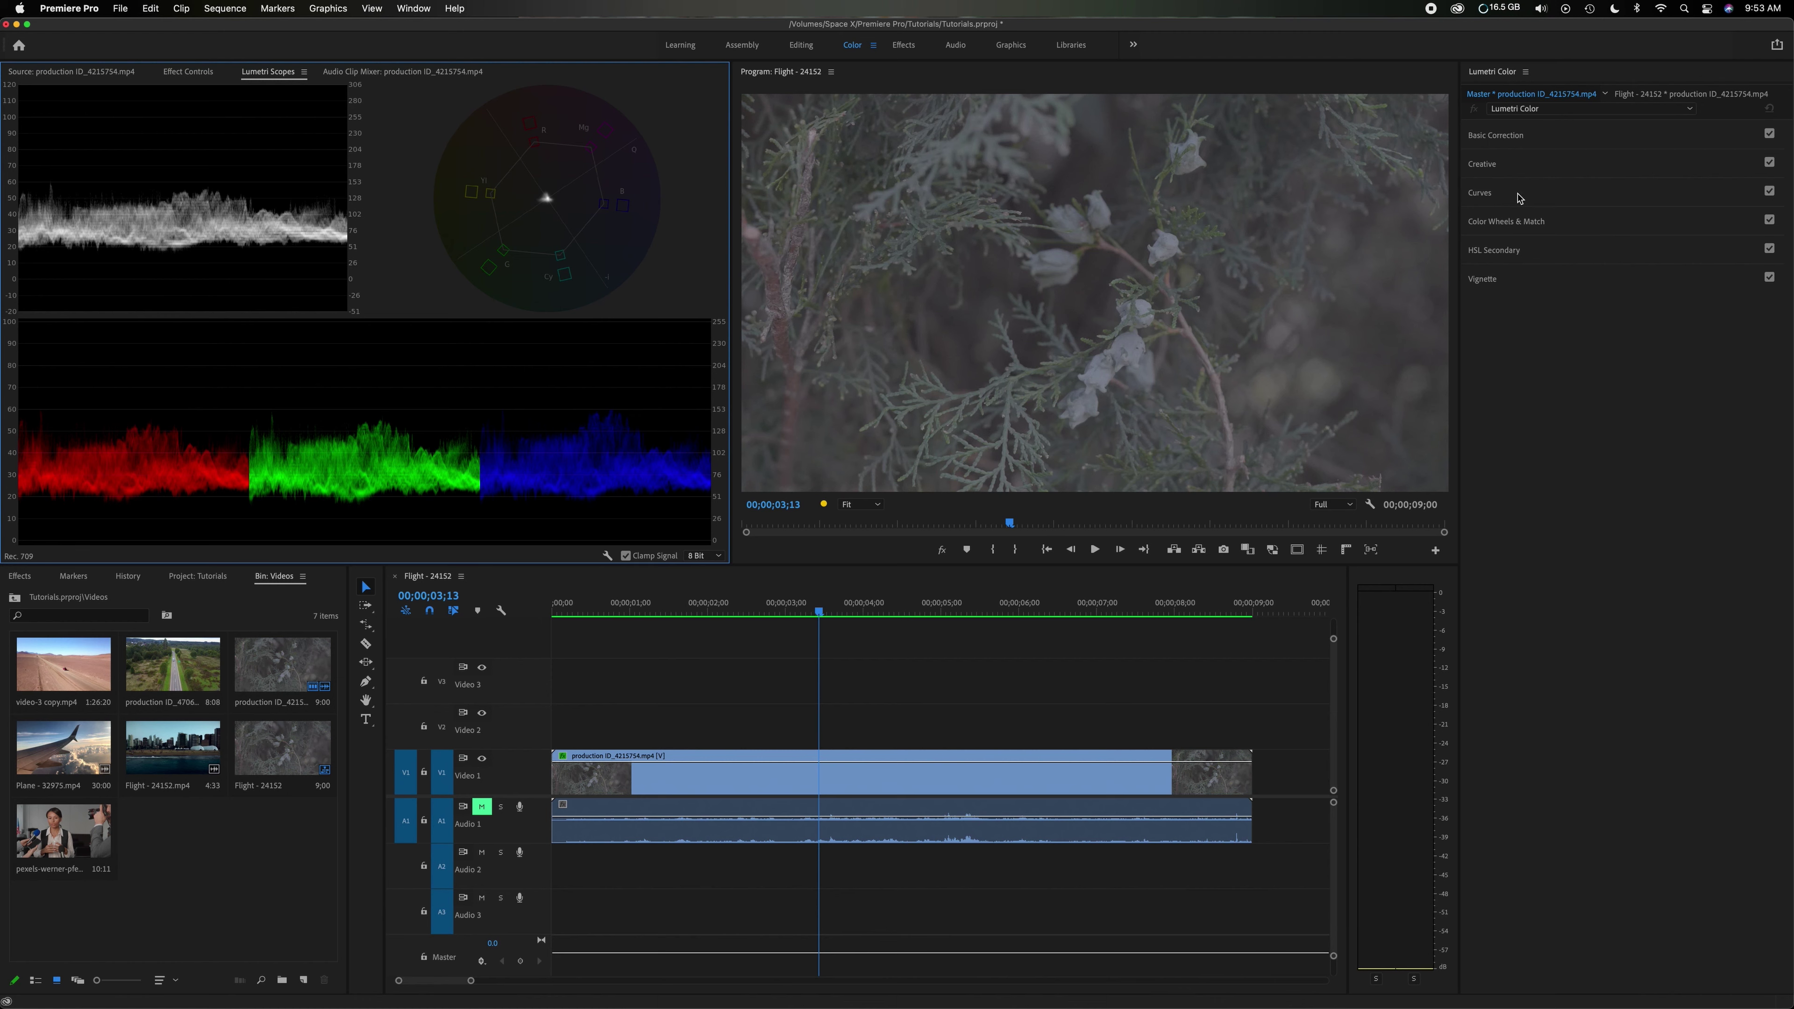
left_click(1520, 198)
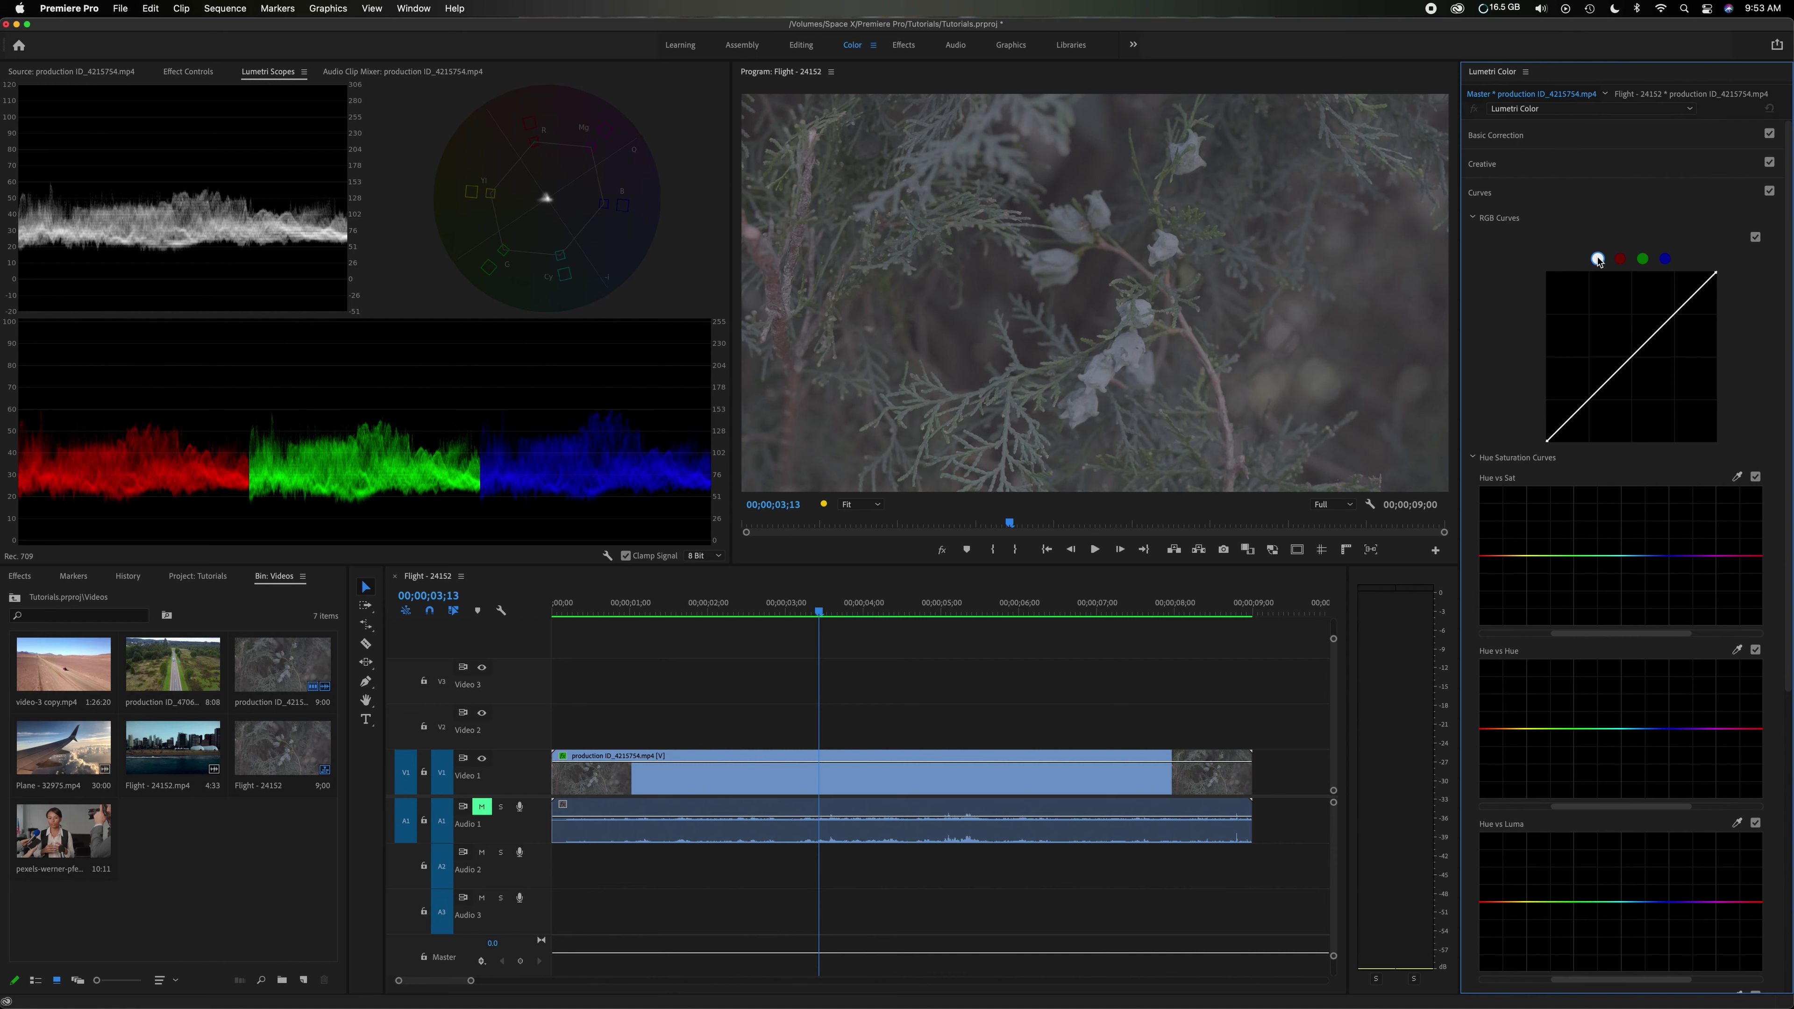
Cycle through the white, red, green and blue channel curves, ending on master white.
left_click(1598, 259)
left_click(1619, 260)
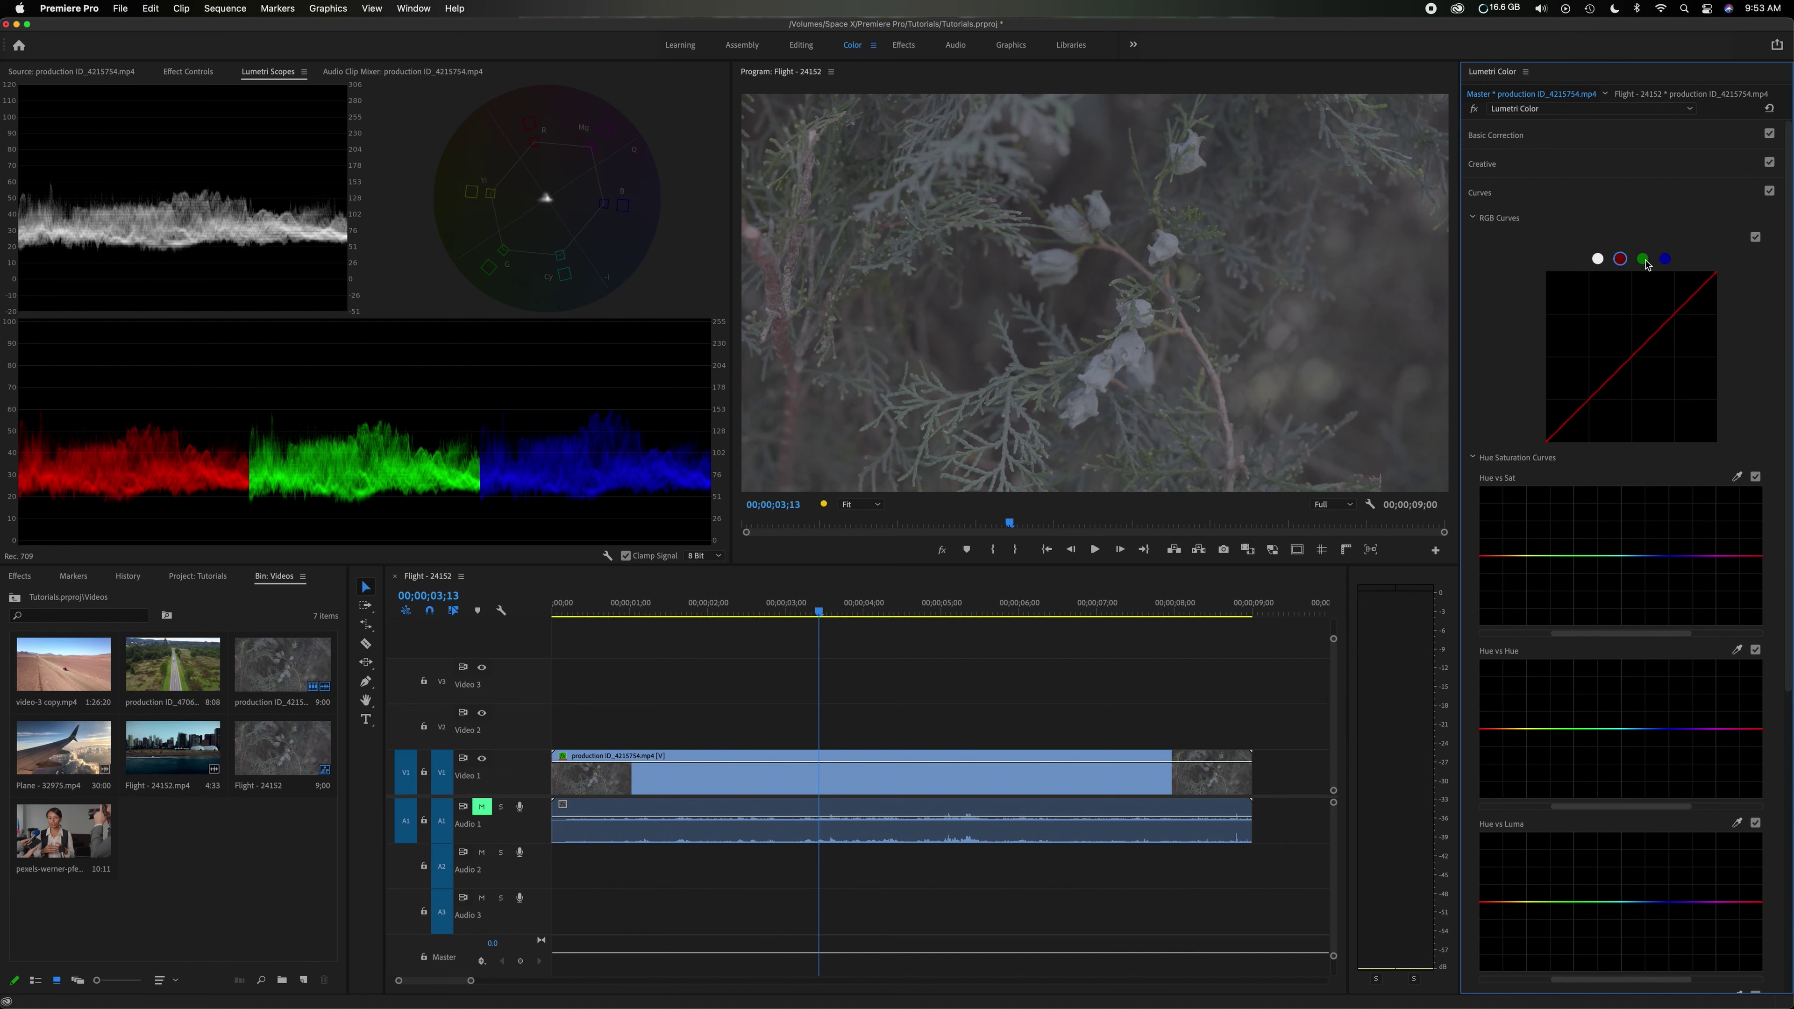
left_click(1644, 260)
left_click(1666, 260)
left_click(1599, 260)
left_click(574, 217)
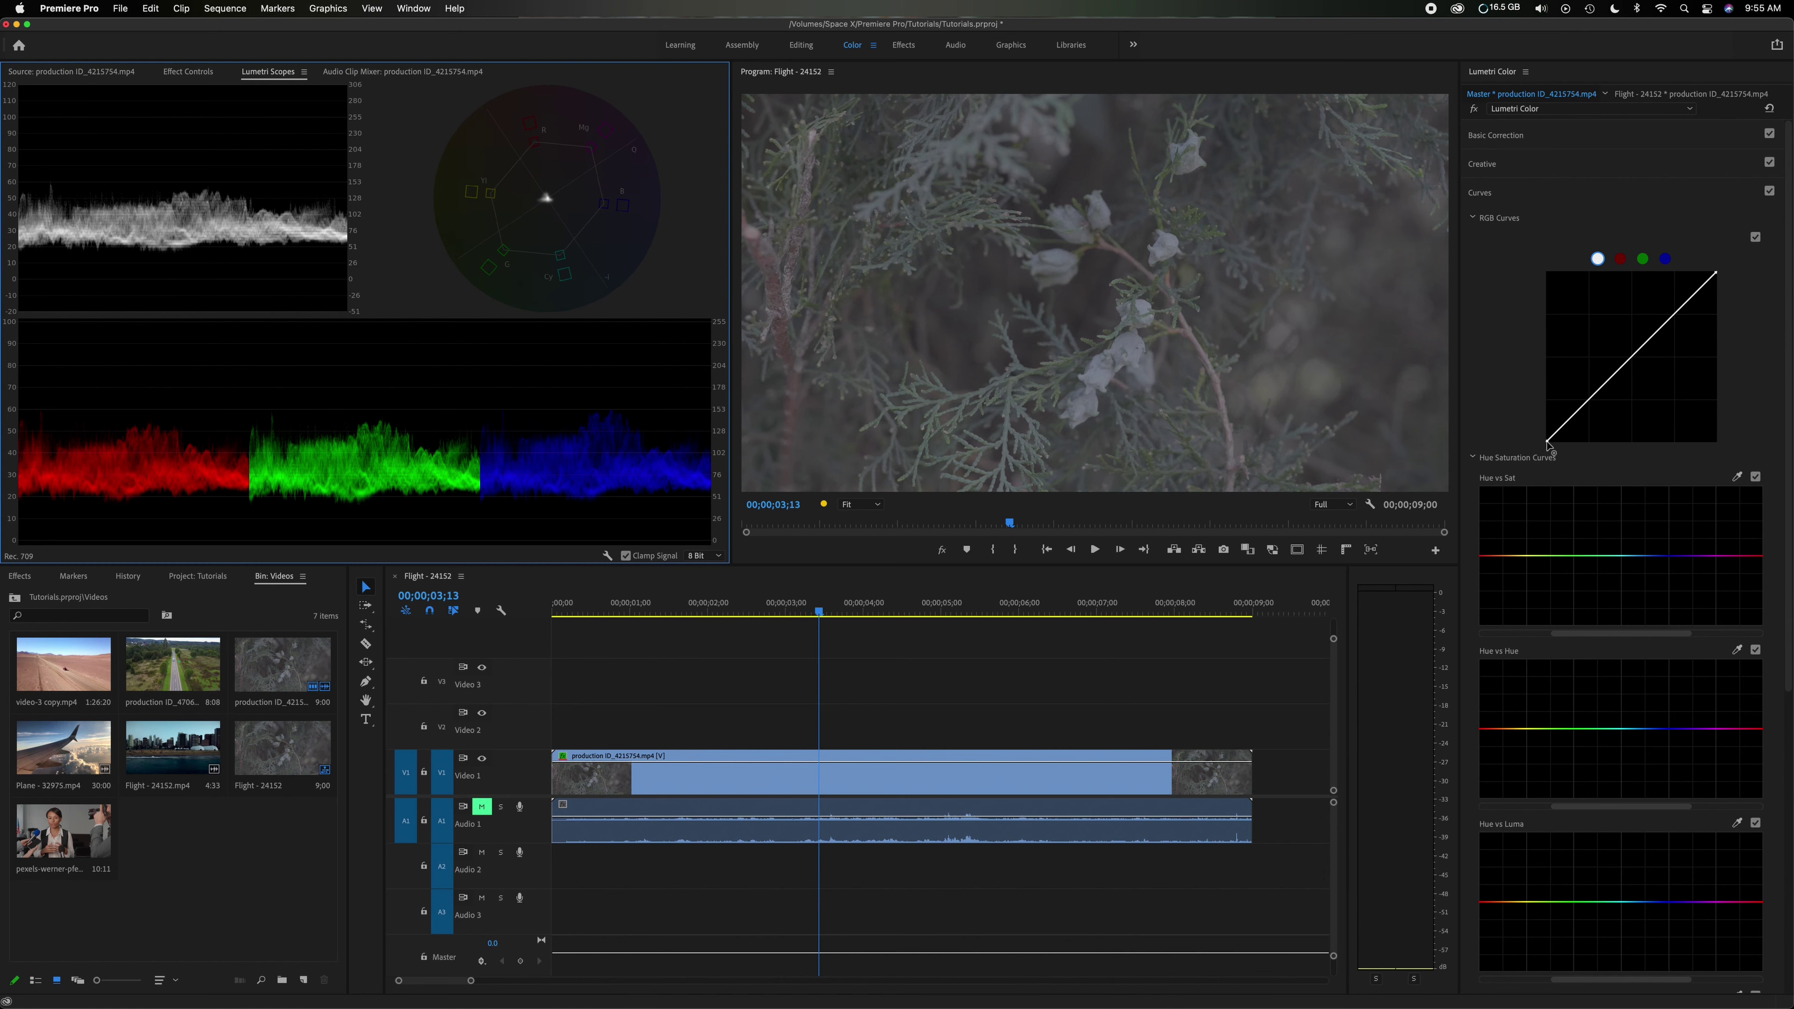
left_click(1547, 444)
Slide the master curve's black point right along the bottom to crush the shadows.
left_click_drag(1547, 444, 1543, 393)
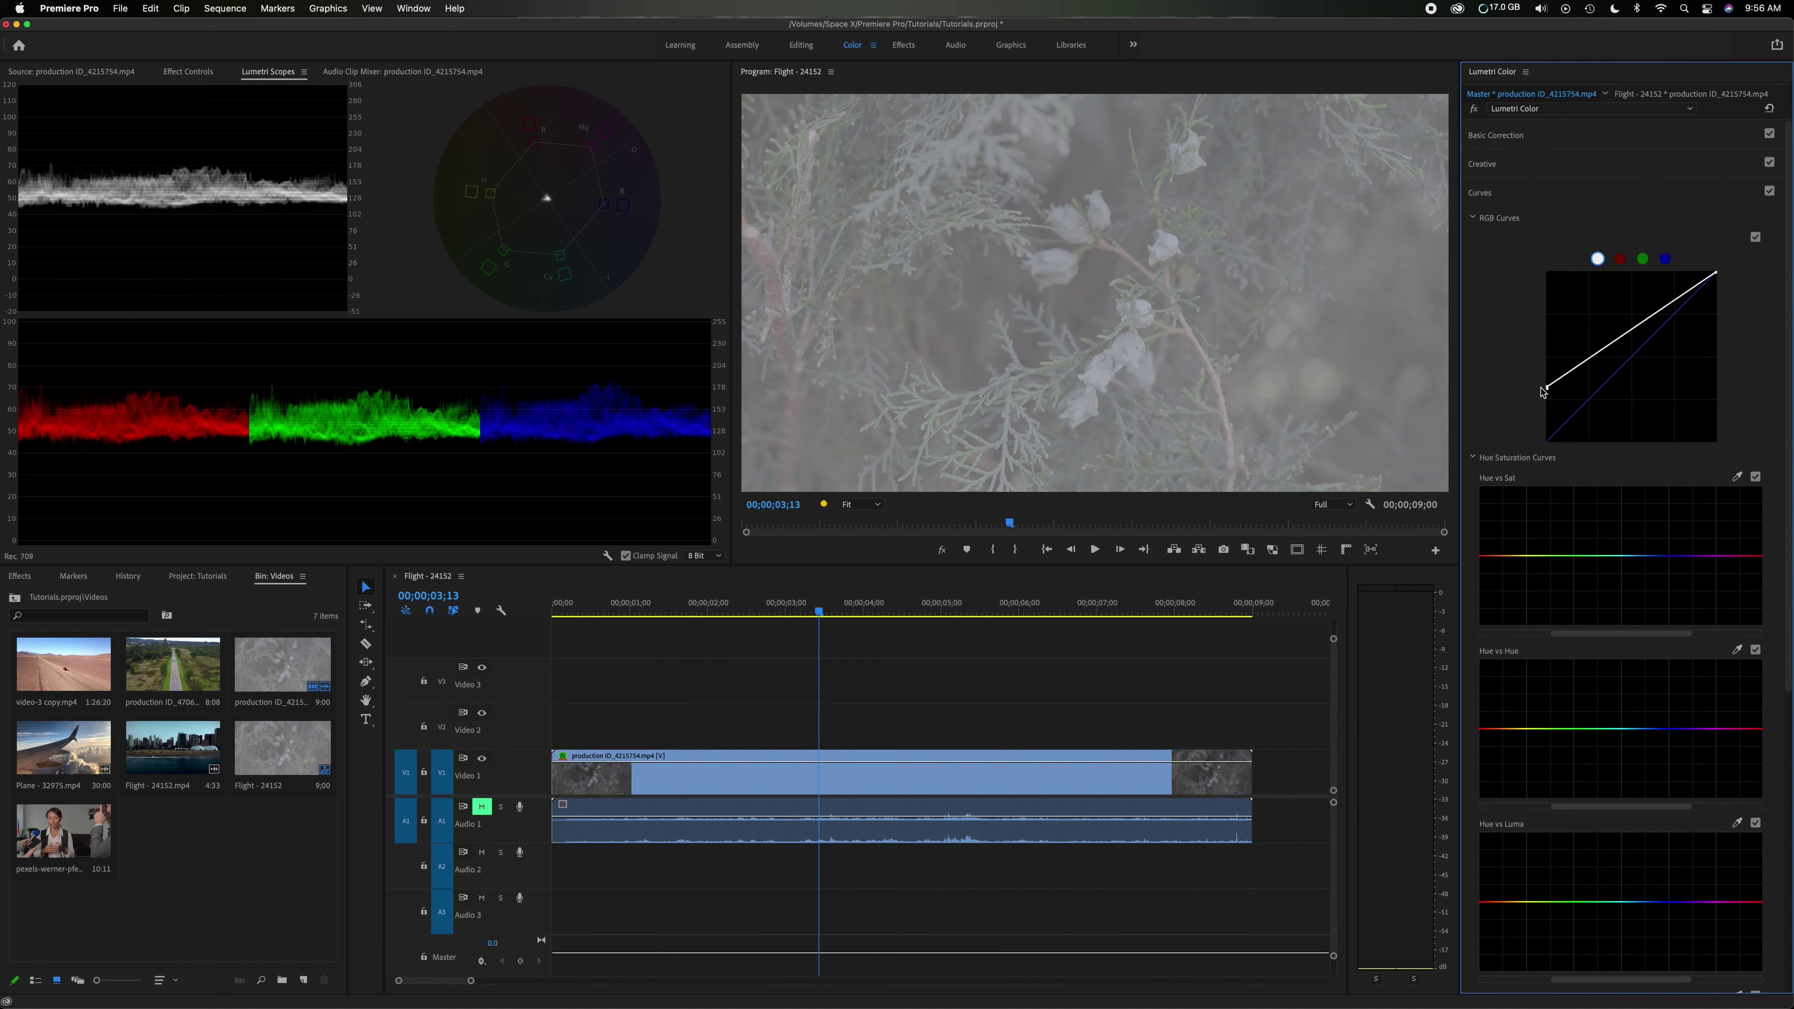
left_click_drag(1542, 393, 1548, 442)
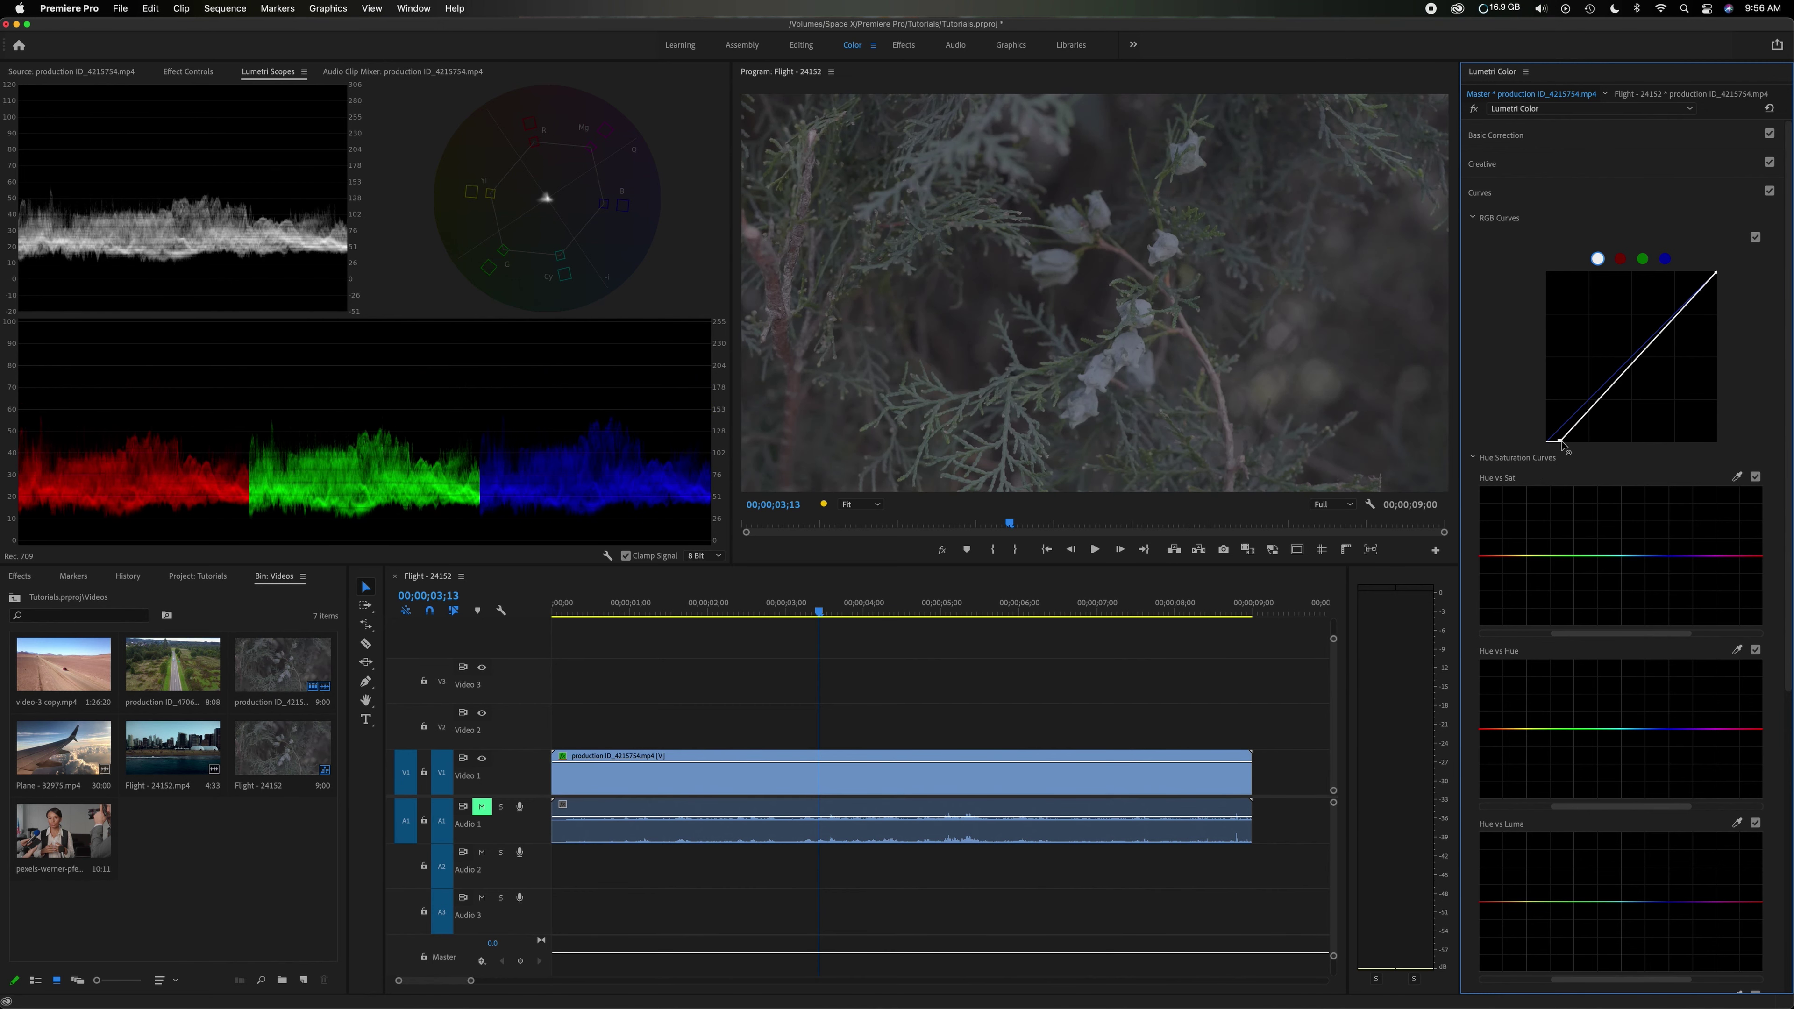
left_click_drag(1549, 444, 1575, 444)
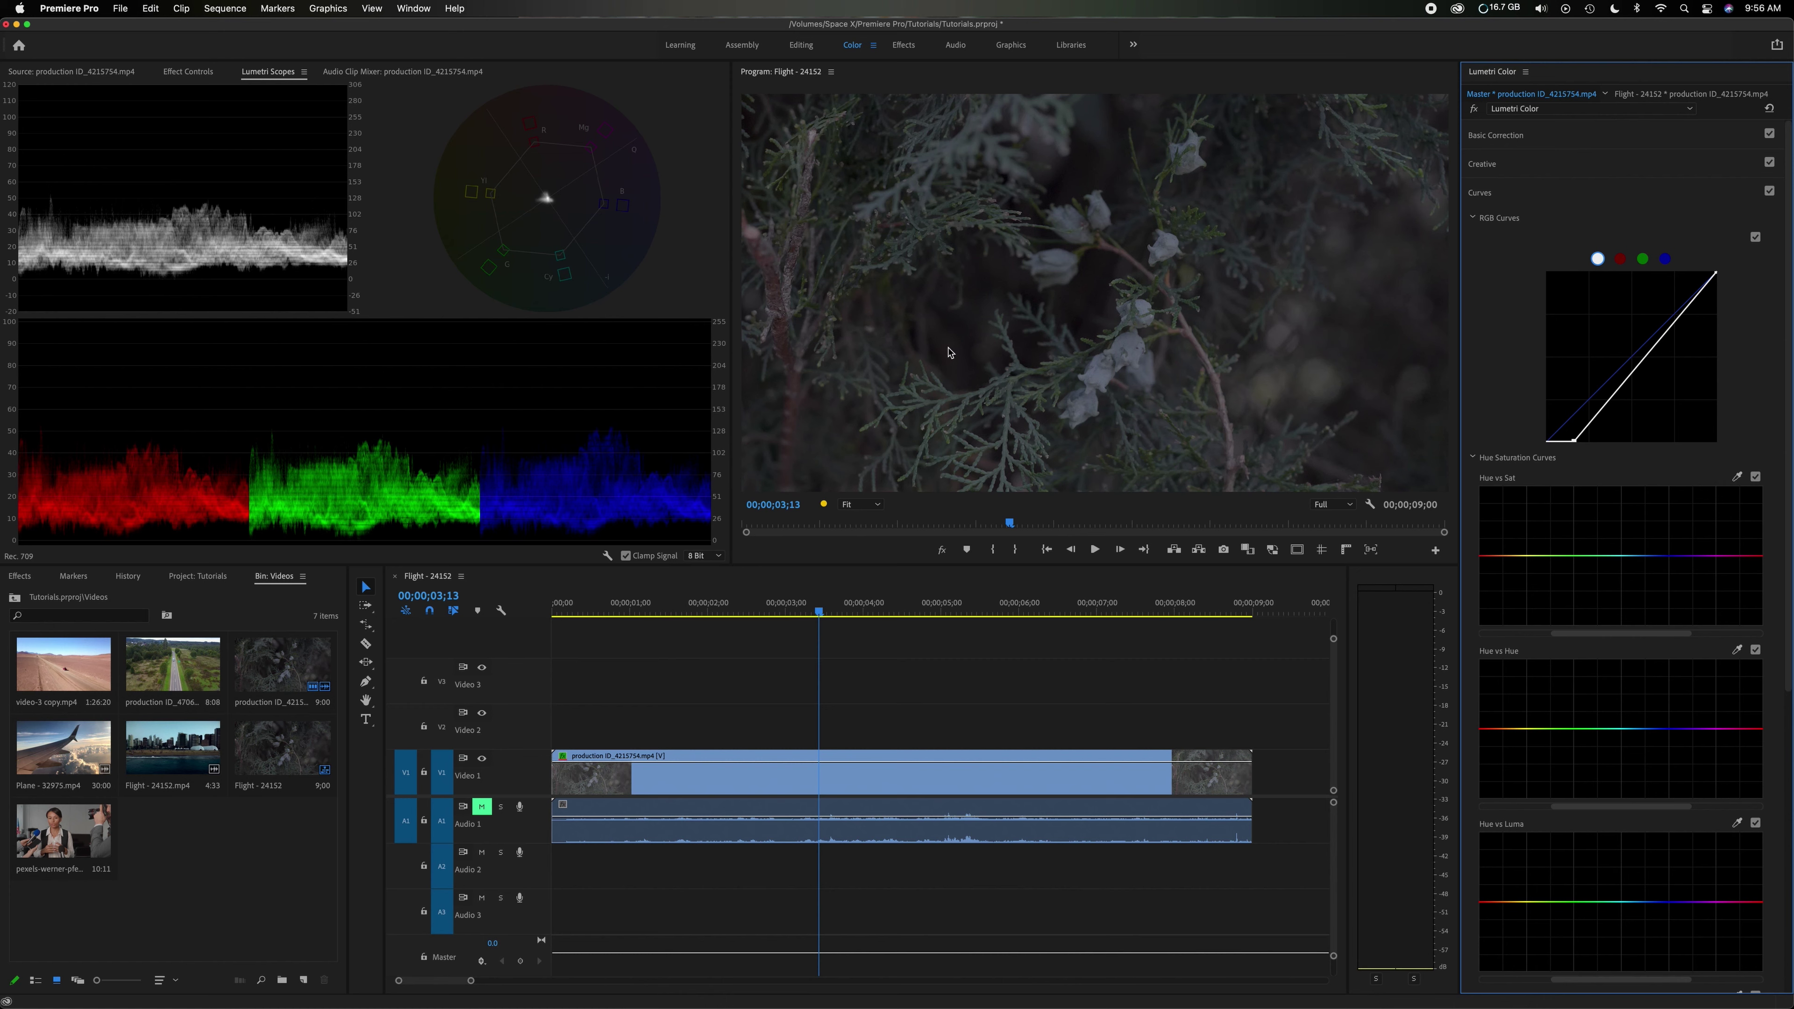
left_click(1026, 355)
key("Right")
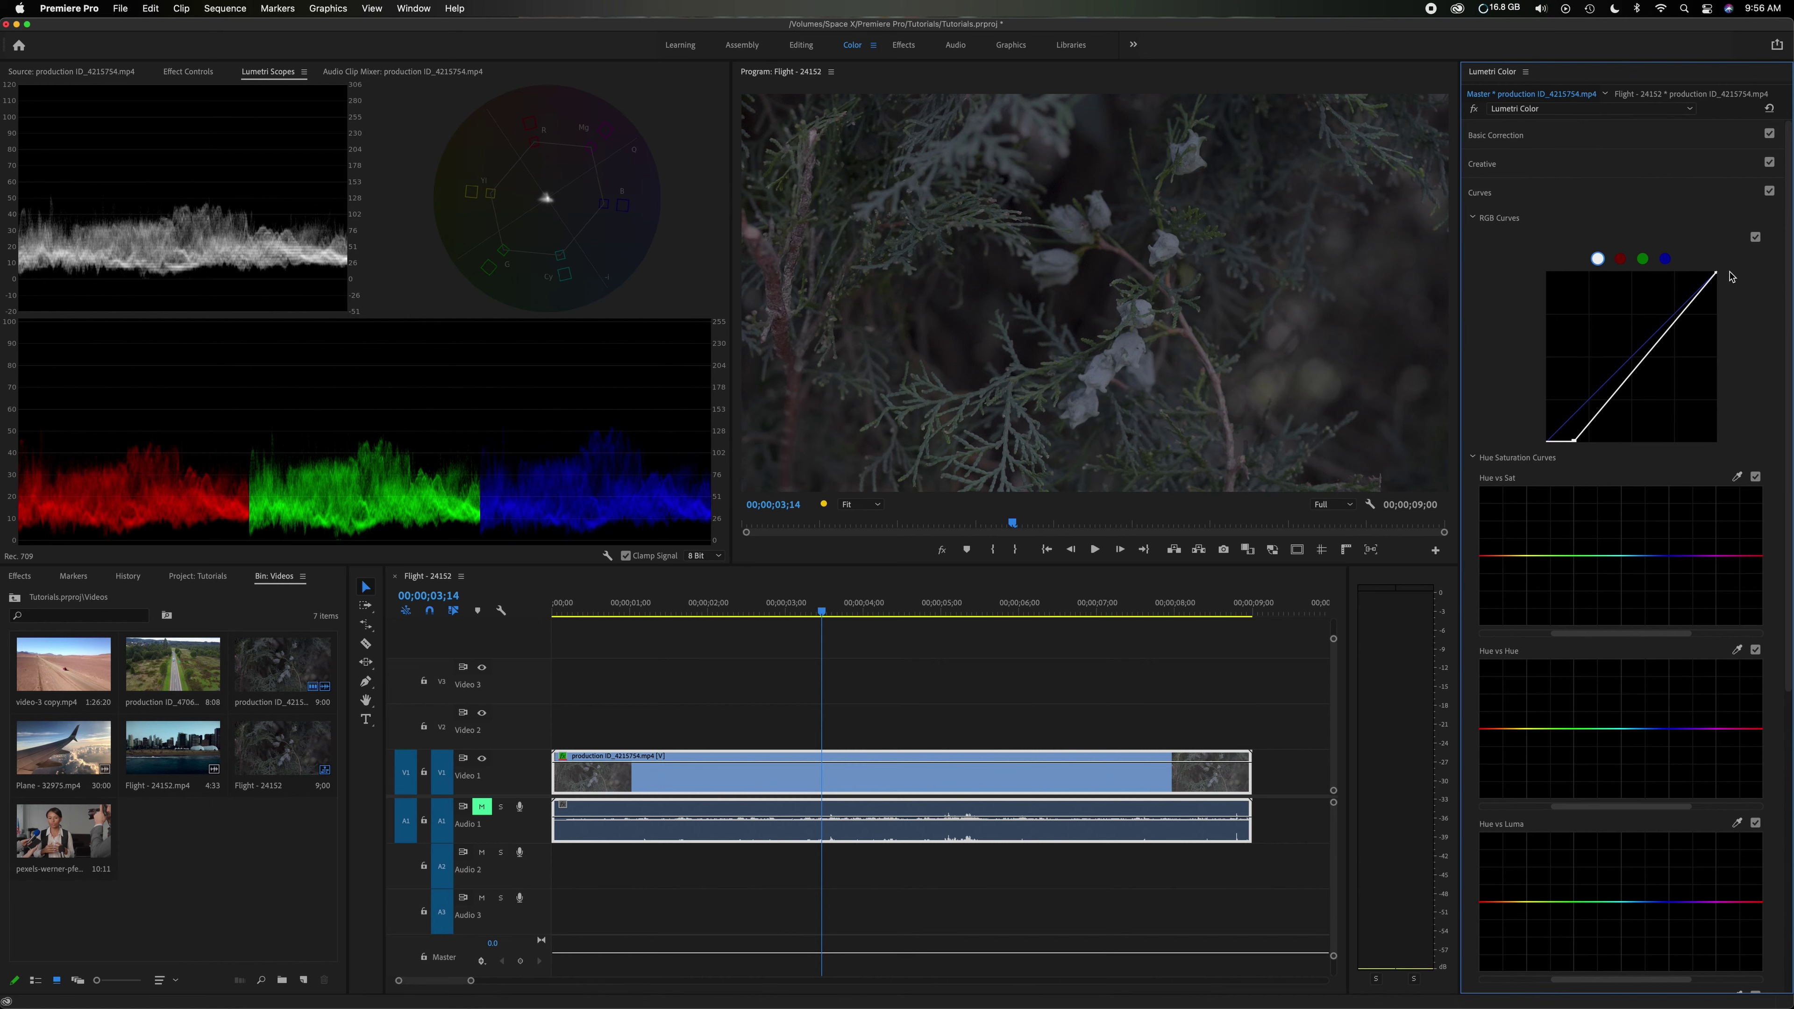
Pull the white point left and raise a new midtone point, then ease the top point back right.
left_click_drag(1717, 275, 1672, 273)
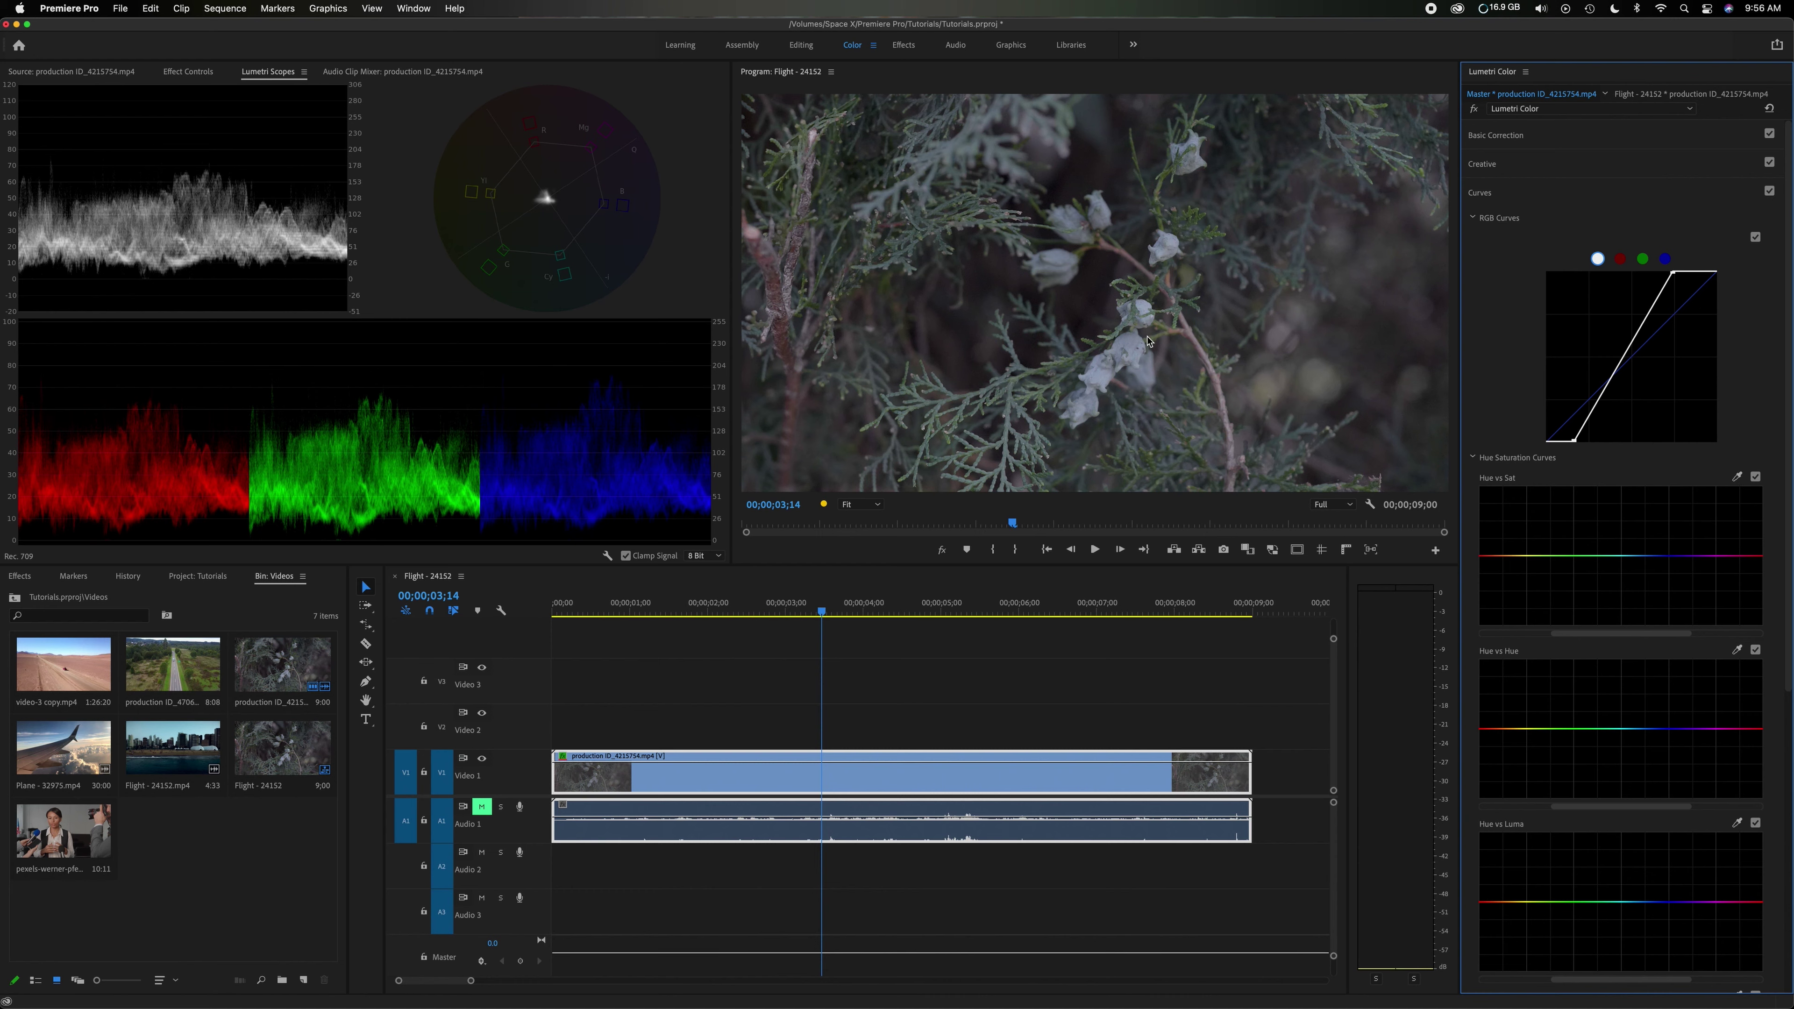
left_click(1628, 361)
left_click_drag(1626, 357, 1616, 350)
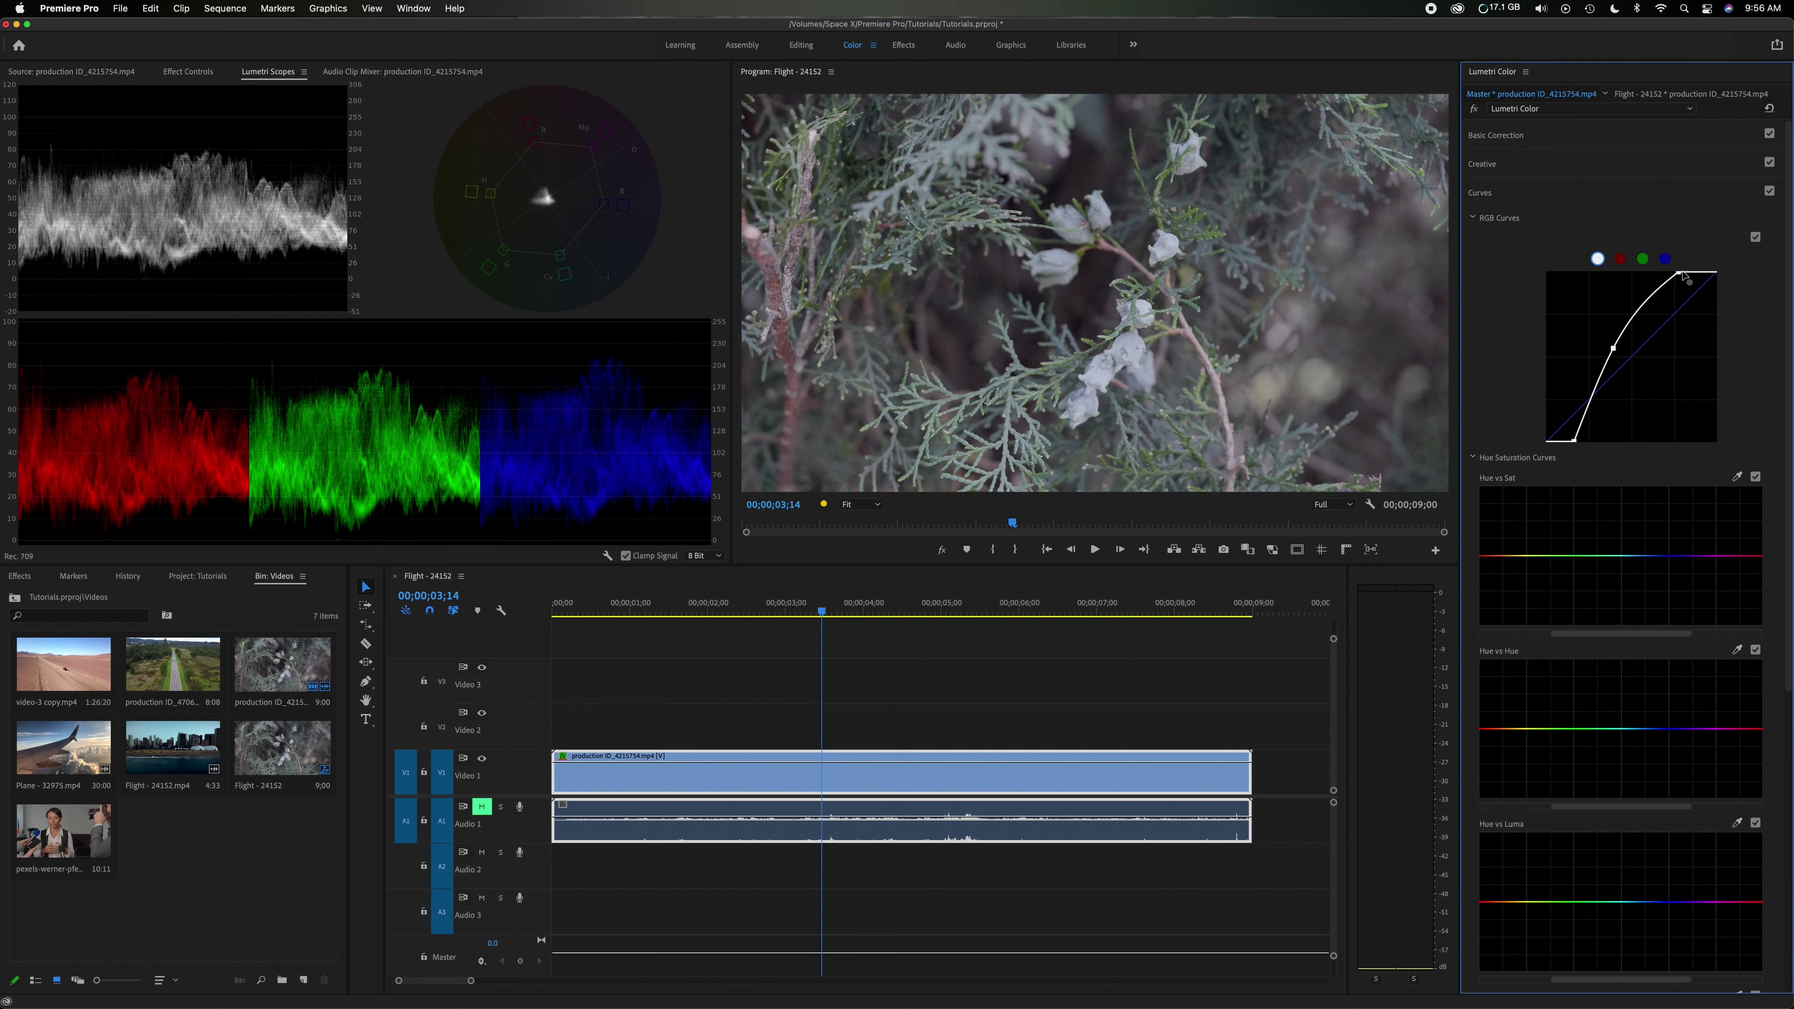
left_click_drag(1682, 274, 1697, 272)
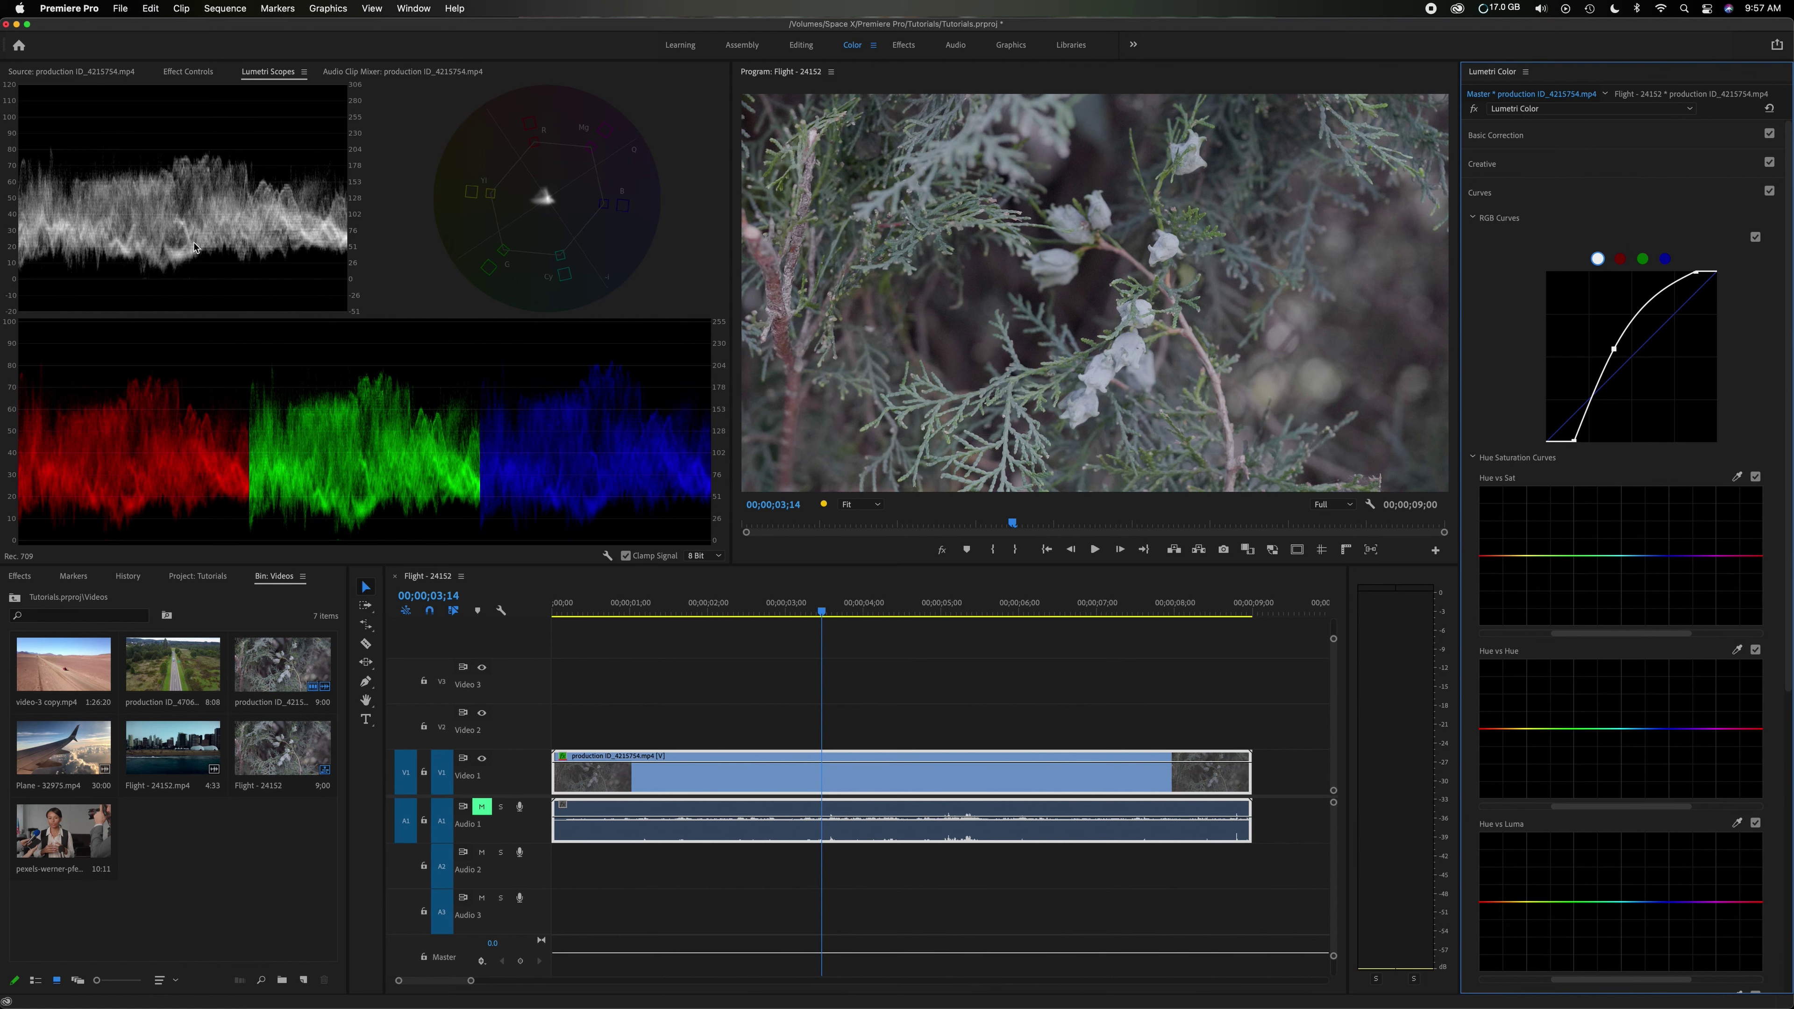
left_click_drag(1697, 272, 1713, 272)
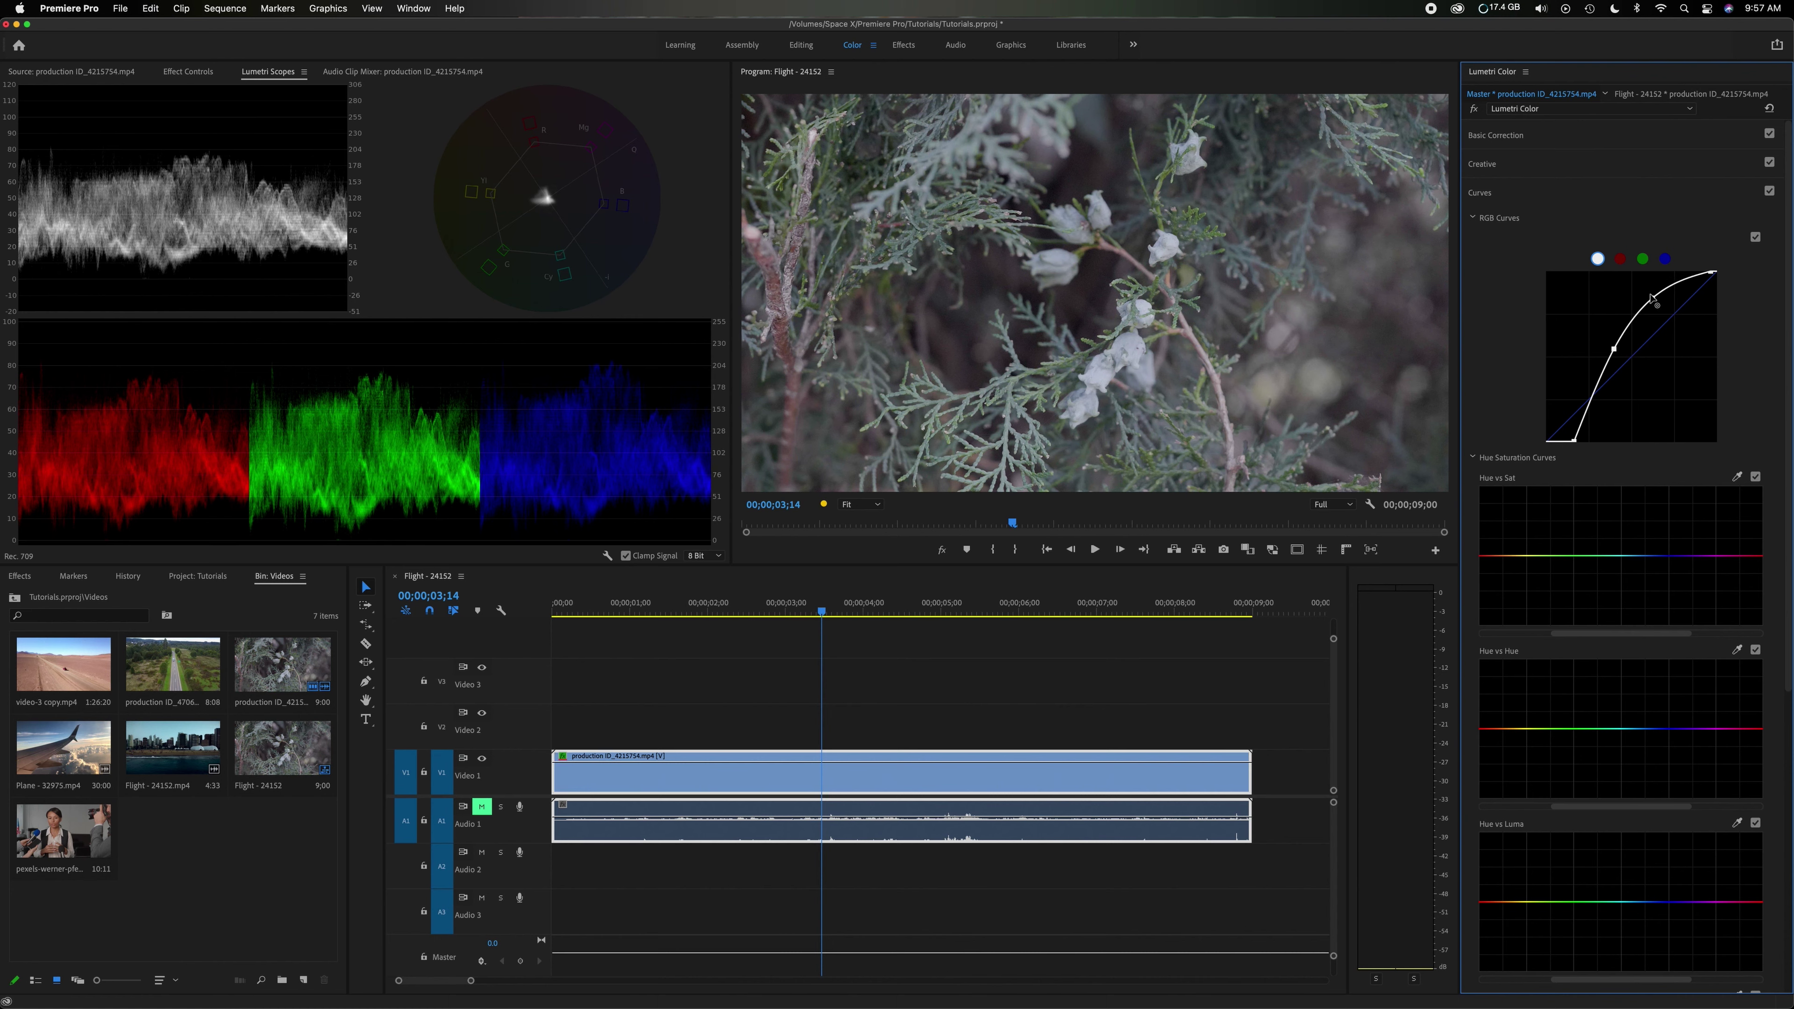
Add upper and lower curve points for an S-shape, then bypass Lumetri to view the original.
left_click(1629, 324)
left_click(1594, 401)
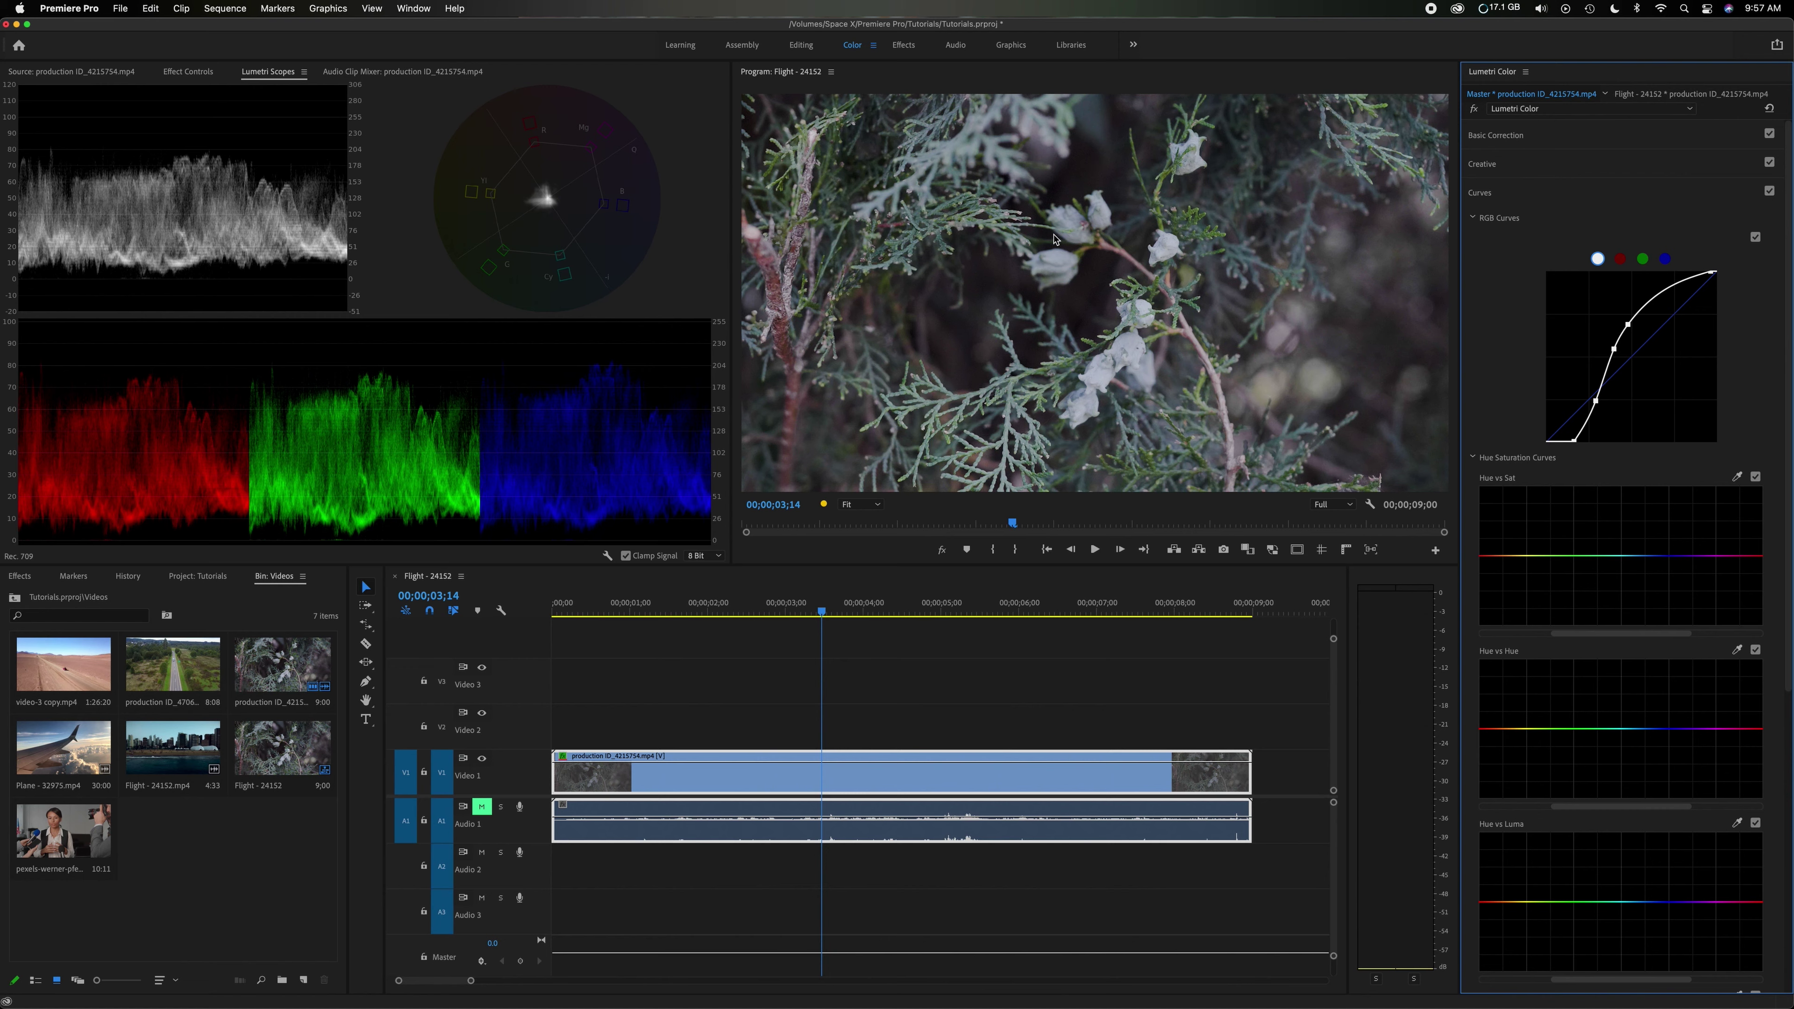
left_click(1475, 110)
Toggle the Lumetri grade off and on to compare before and after, leaving it on.
left_click(1475, 110)
left_click(1475, 111)
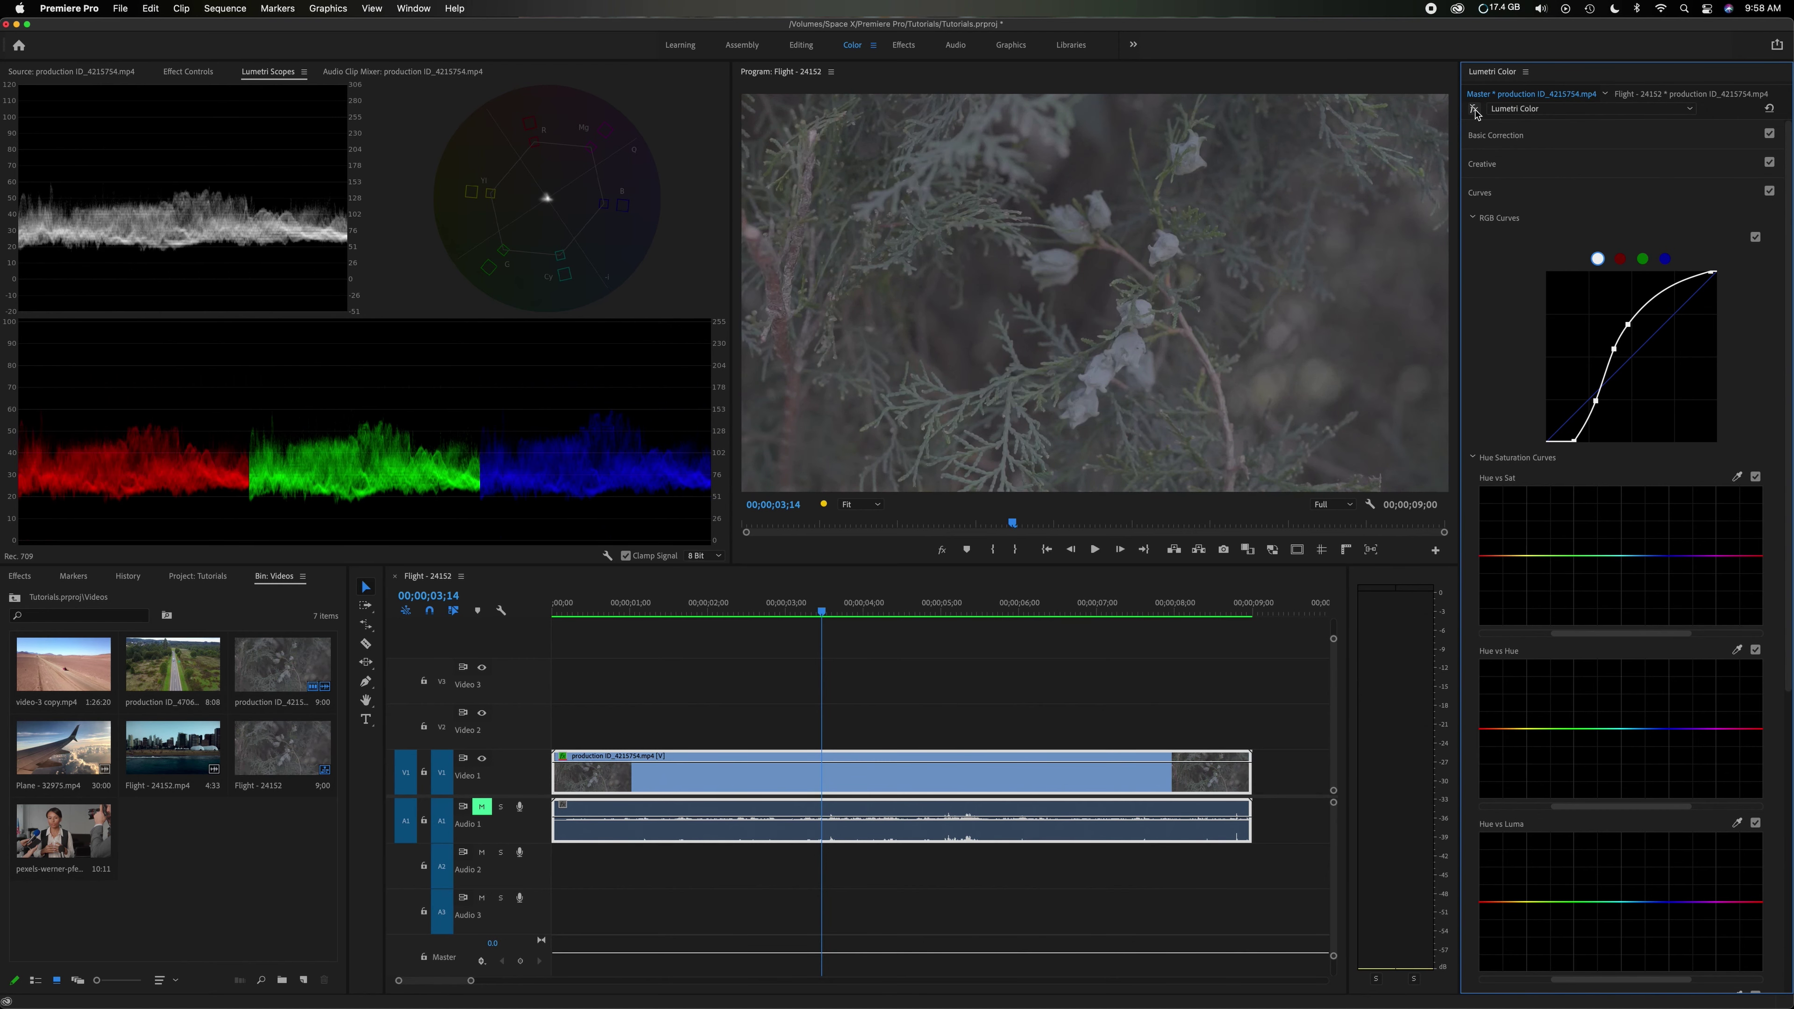
left_click(1475, 110)
left_click(1475, 110)
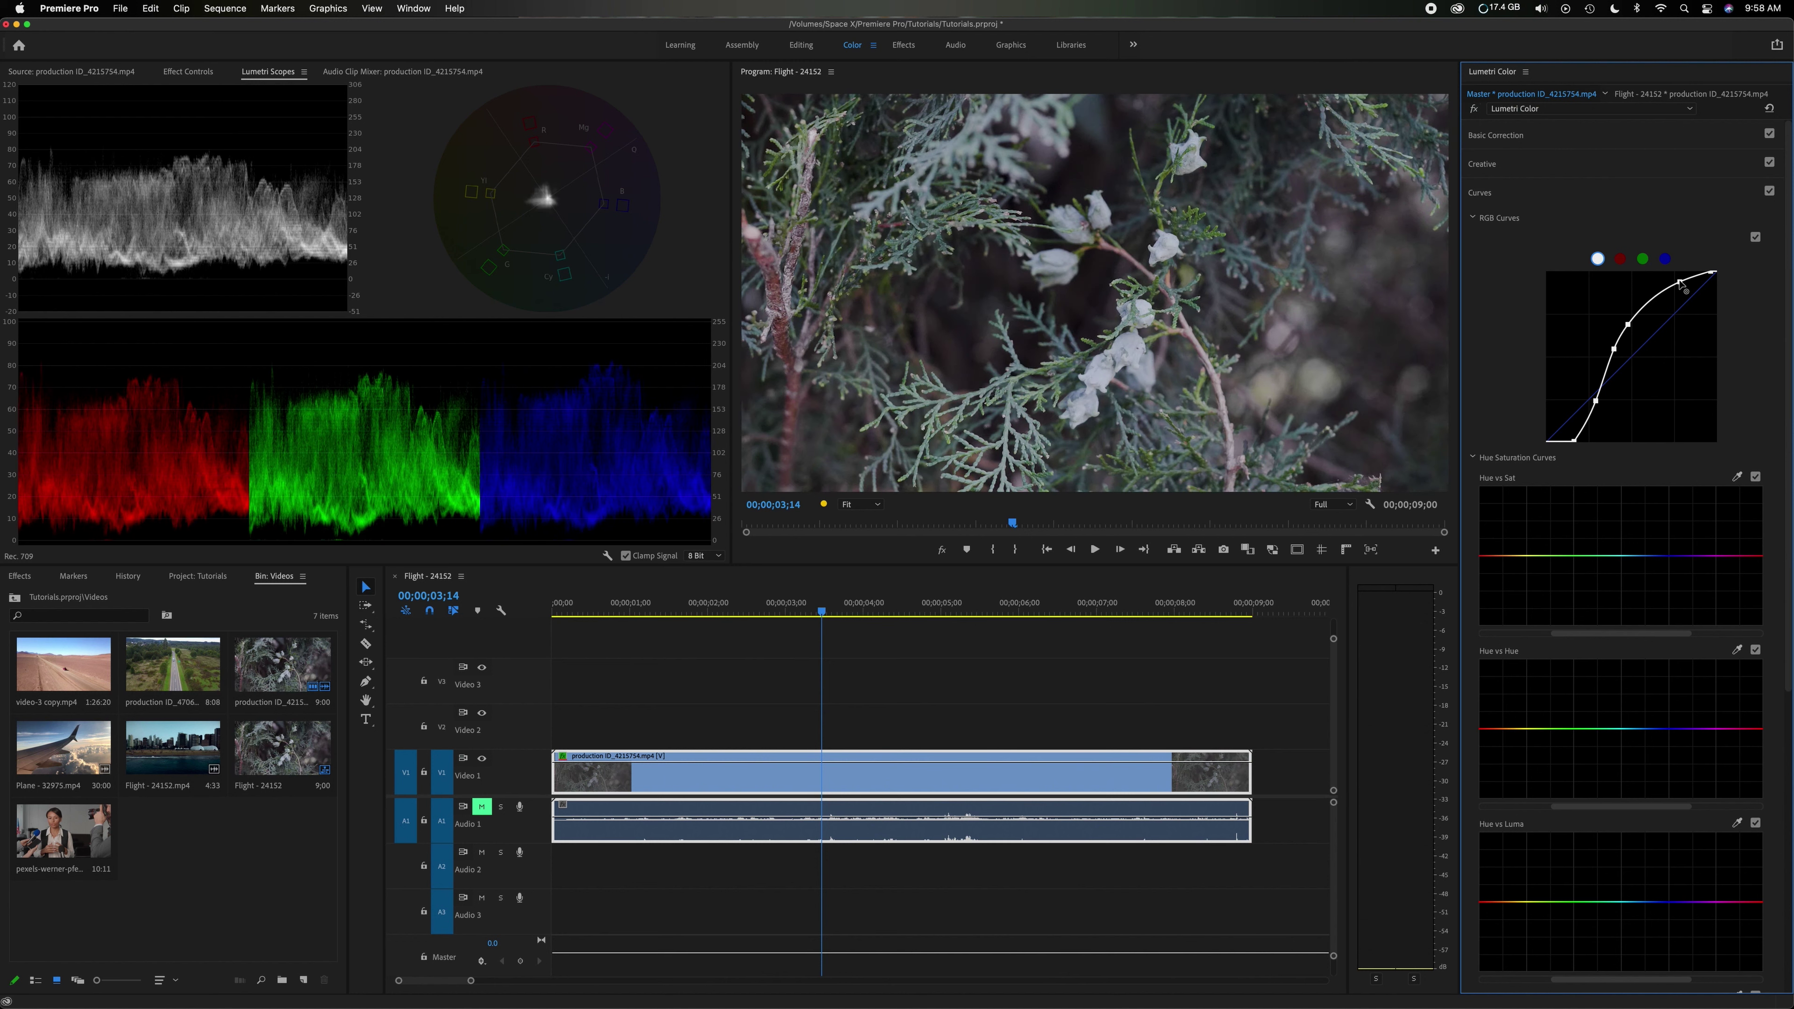
Add another upper point and a low shadow point to the S-curve, then view the blue channel.
left_click(1680, 280)
left_click(1588, 427)
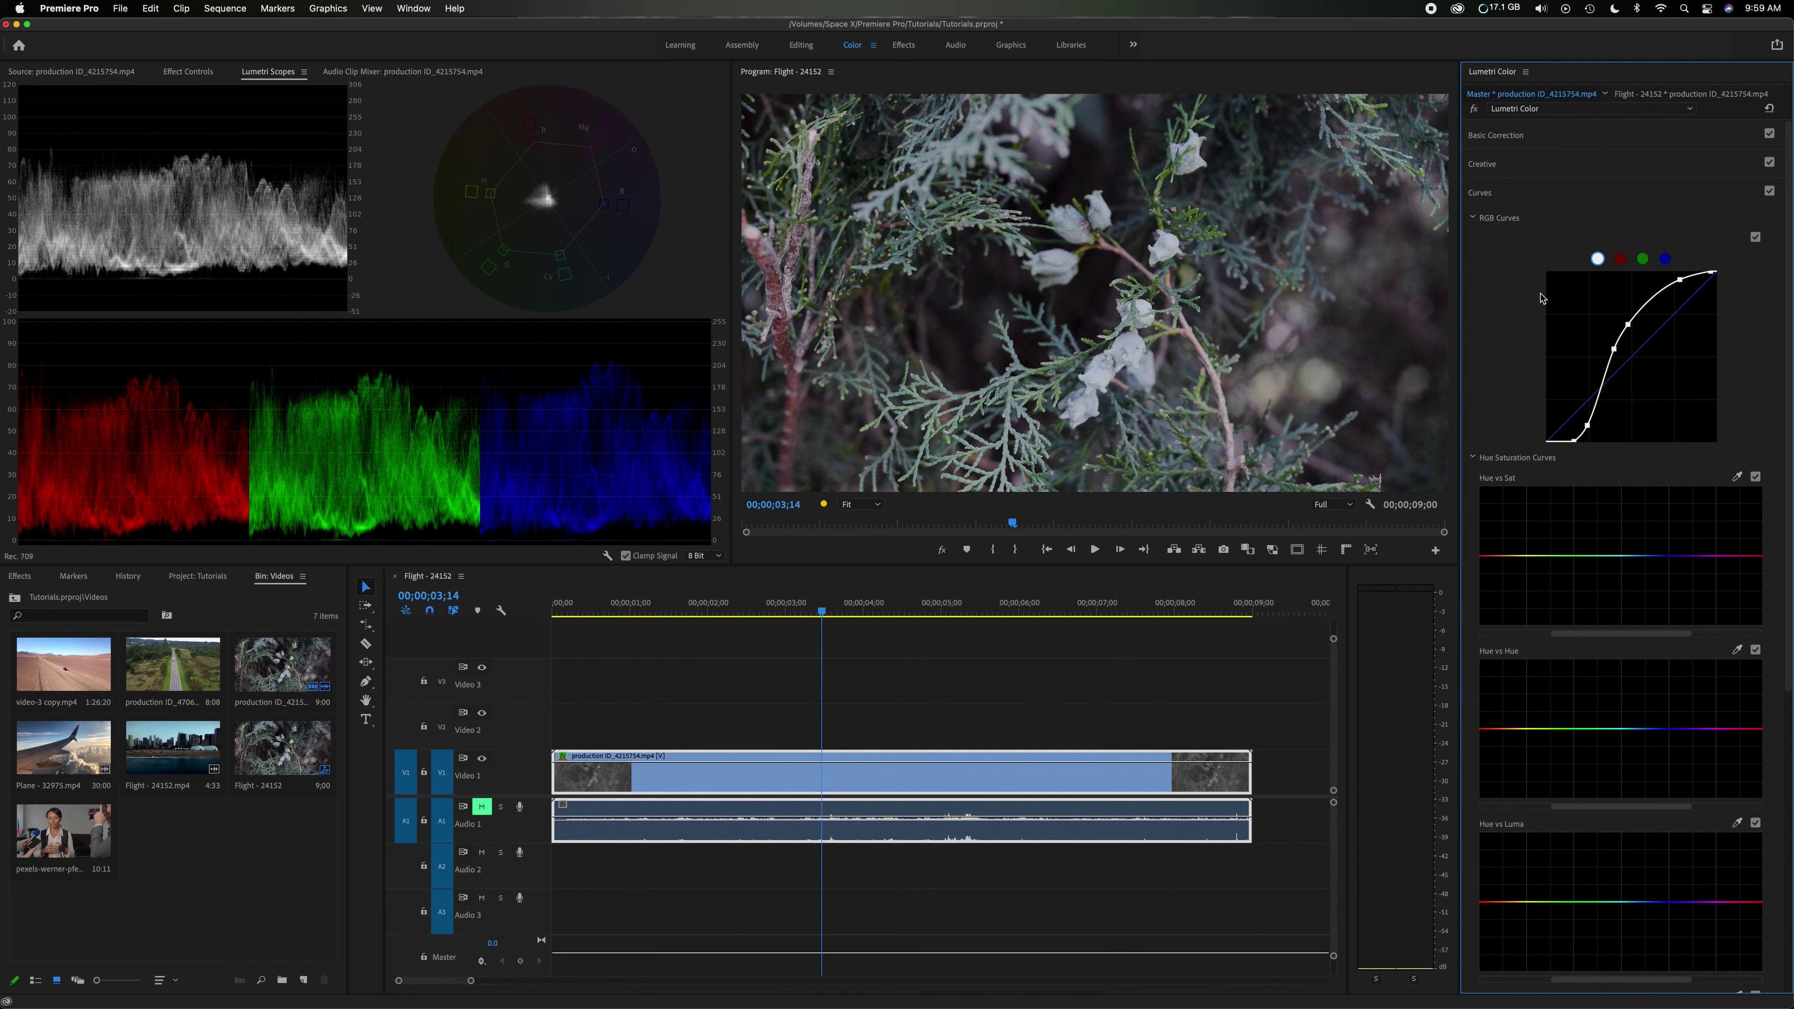
left_click(1665, 260)
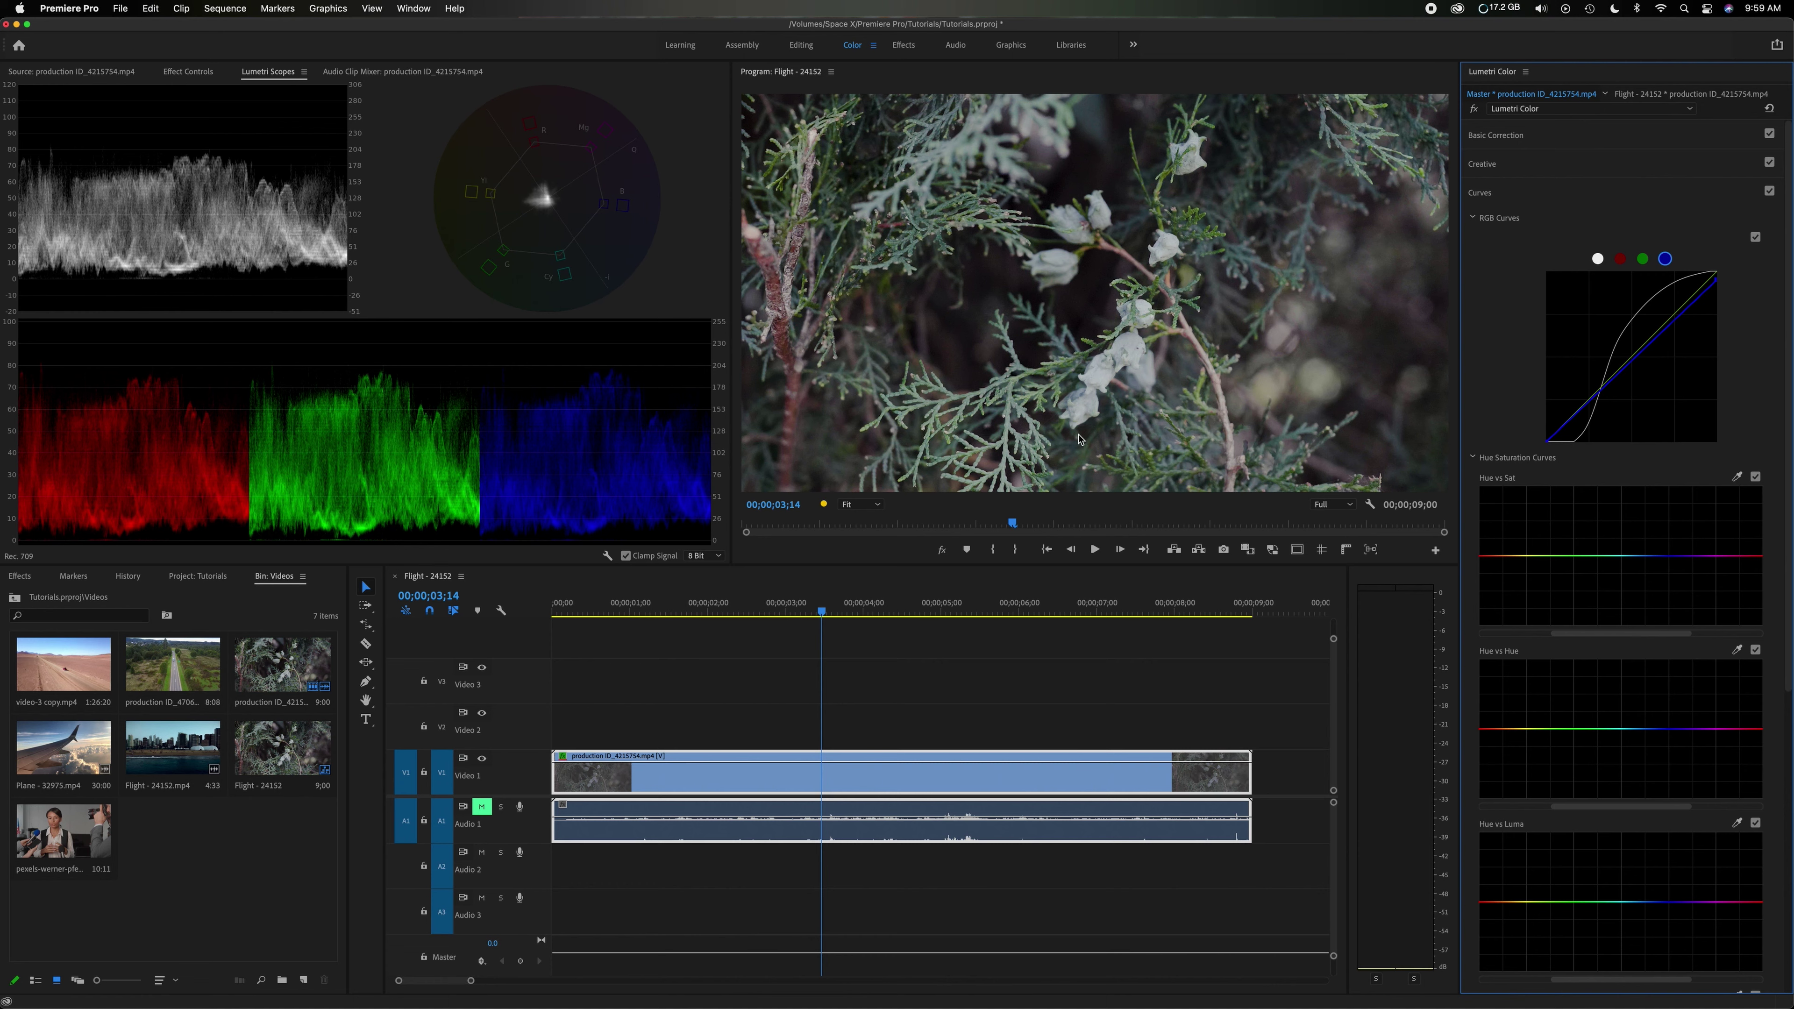
Pull the red channel curve down for a teal tint, then straighten it back onto the diagonal.
left_click(1620, 259)
left_click_drag(1637, 357, 1649, 371)
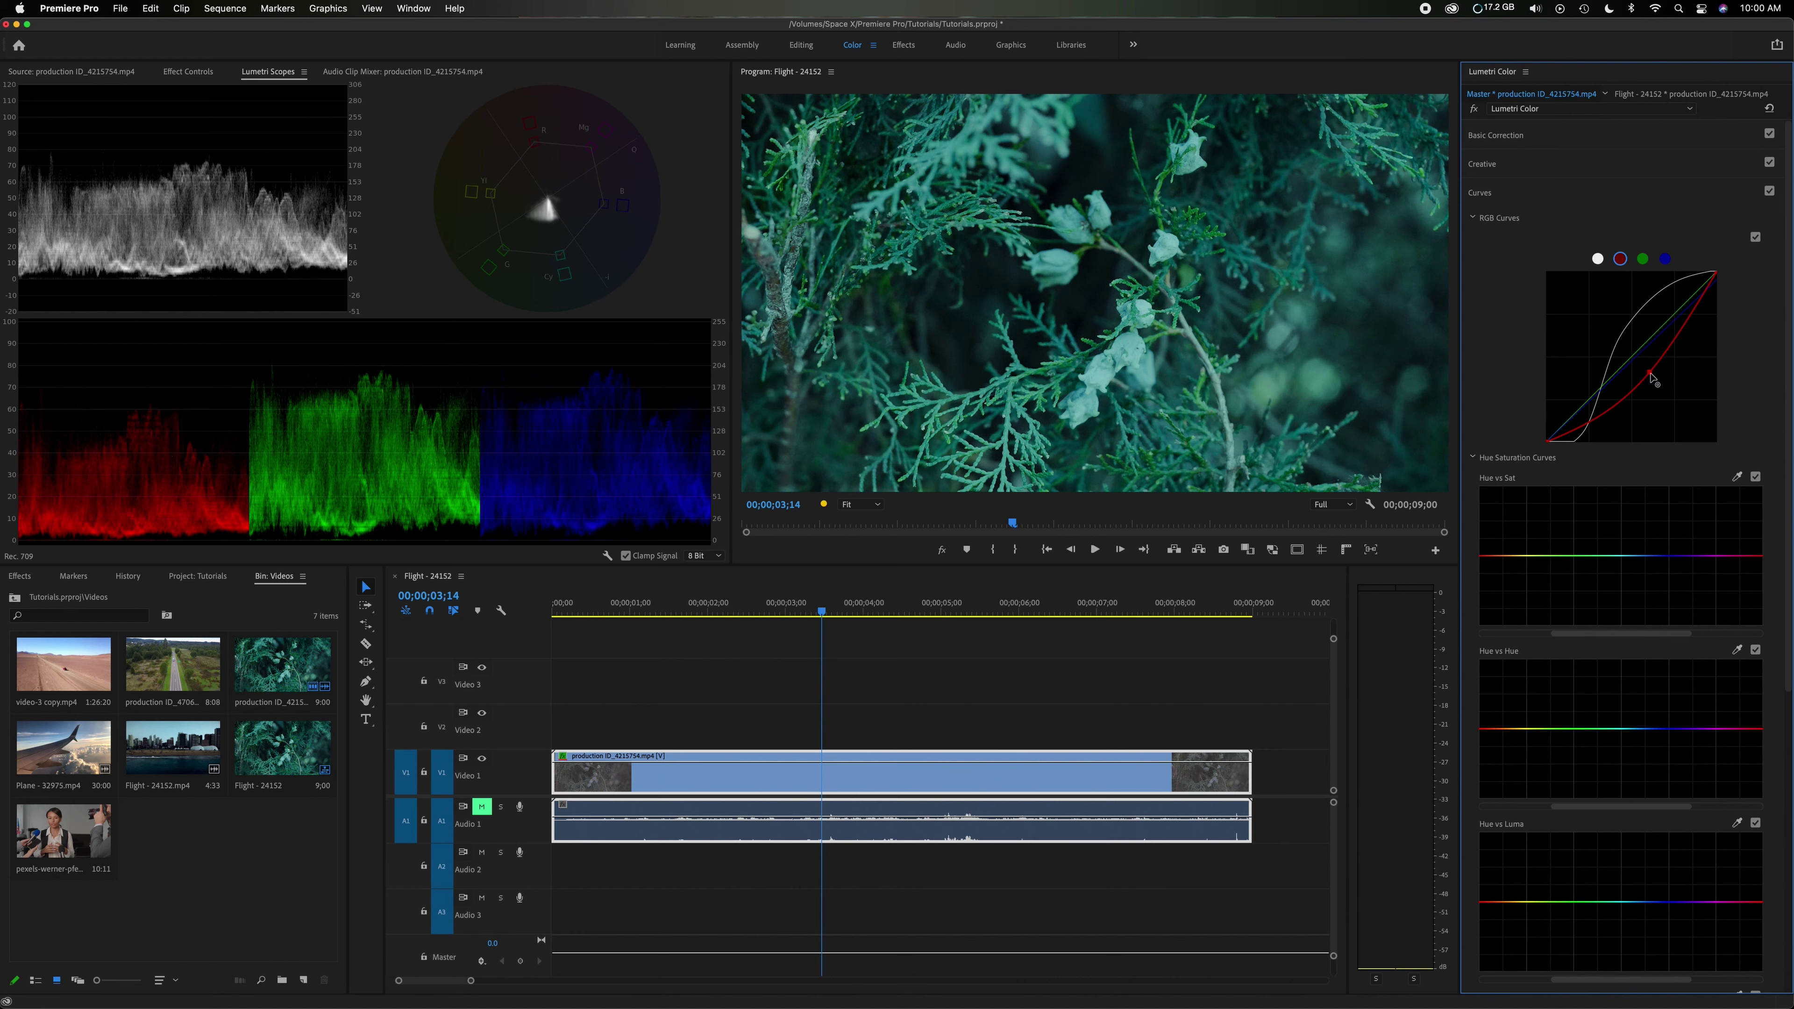
left_click_drag(1650, 374, 1635, 354)
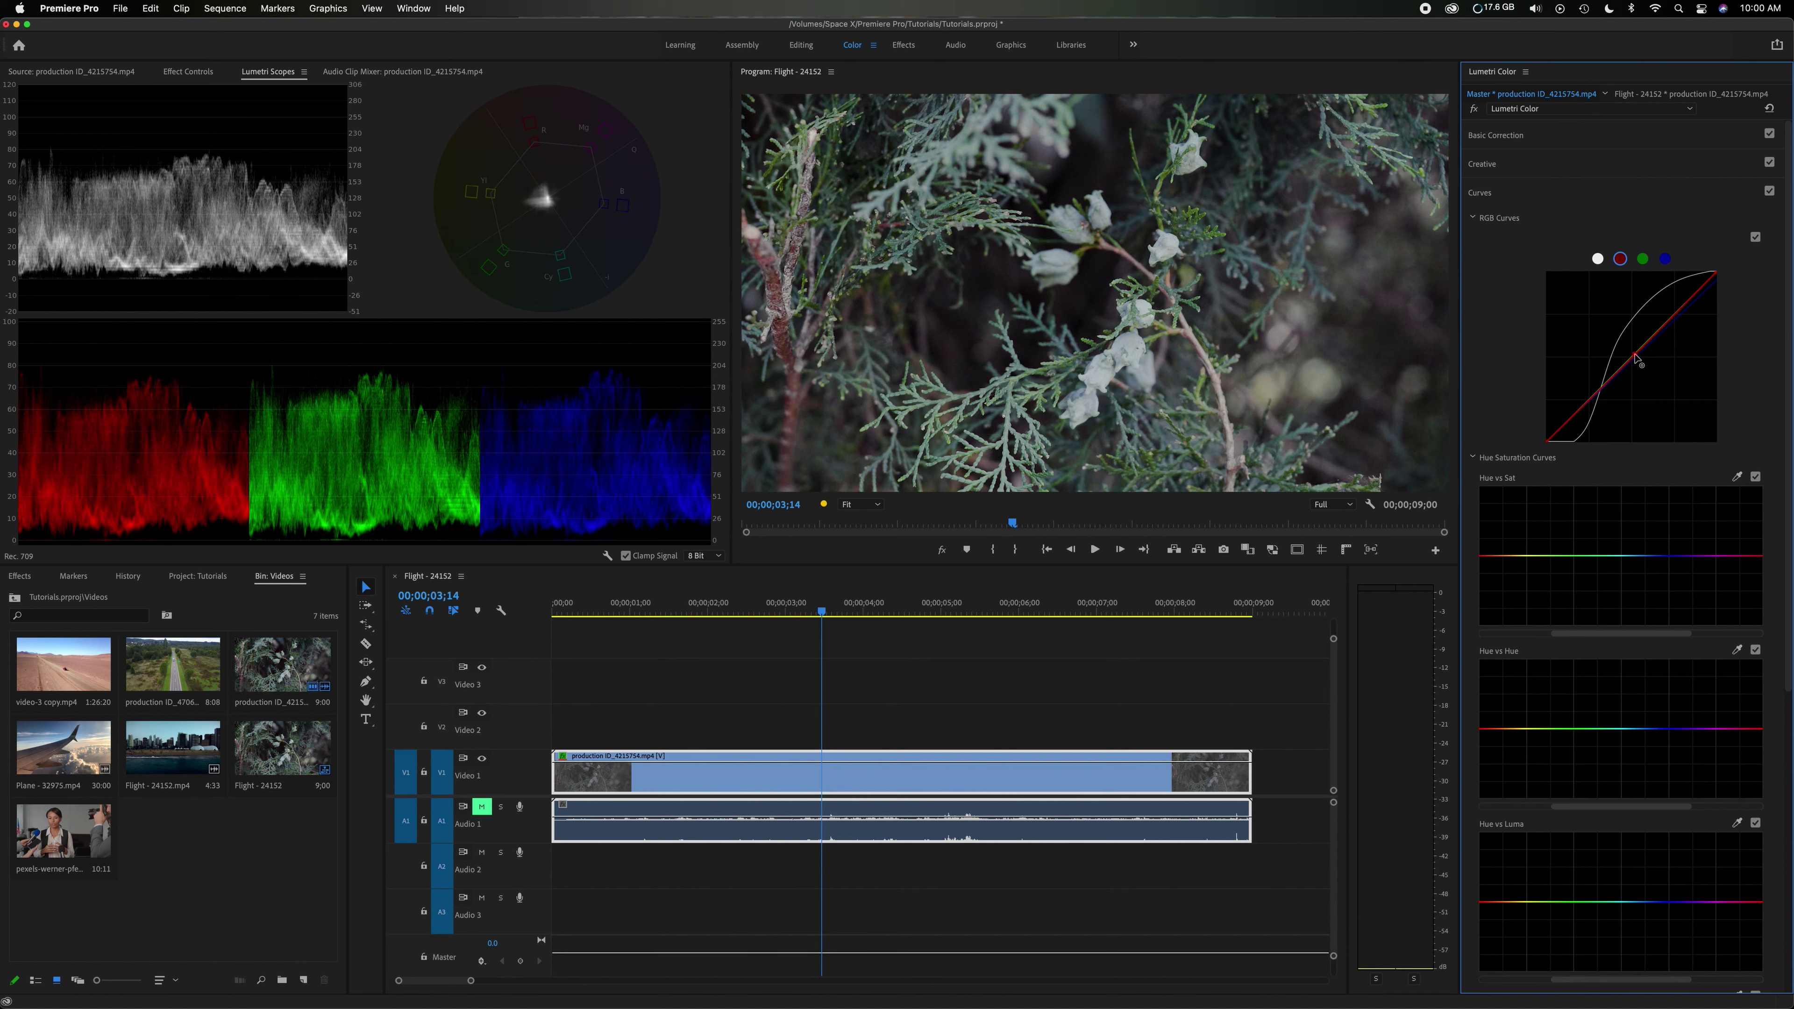
key("super+z")
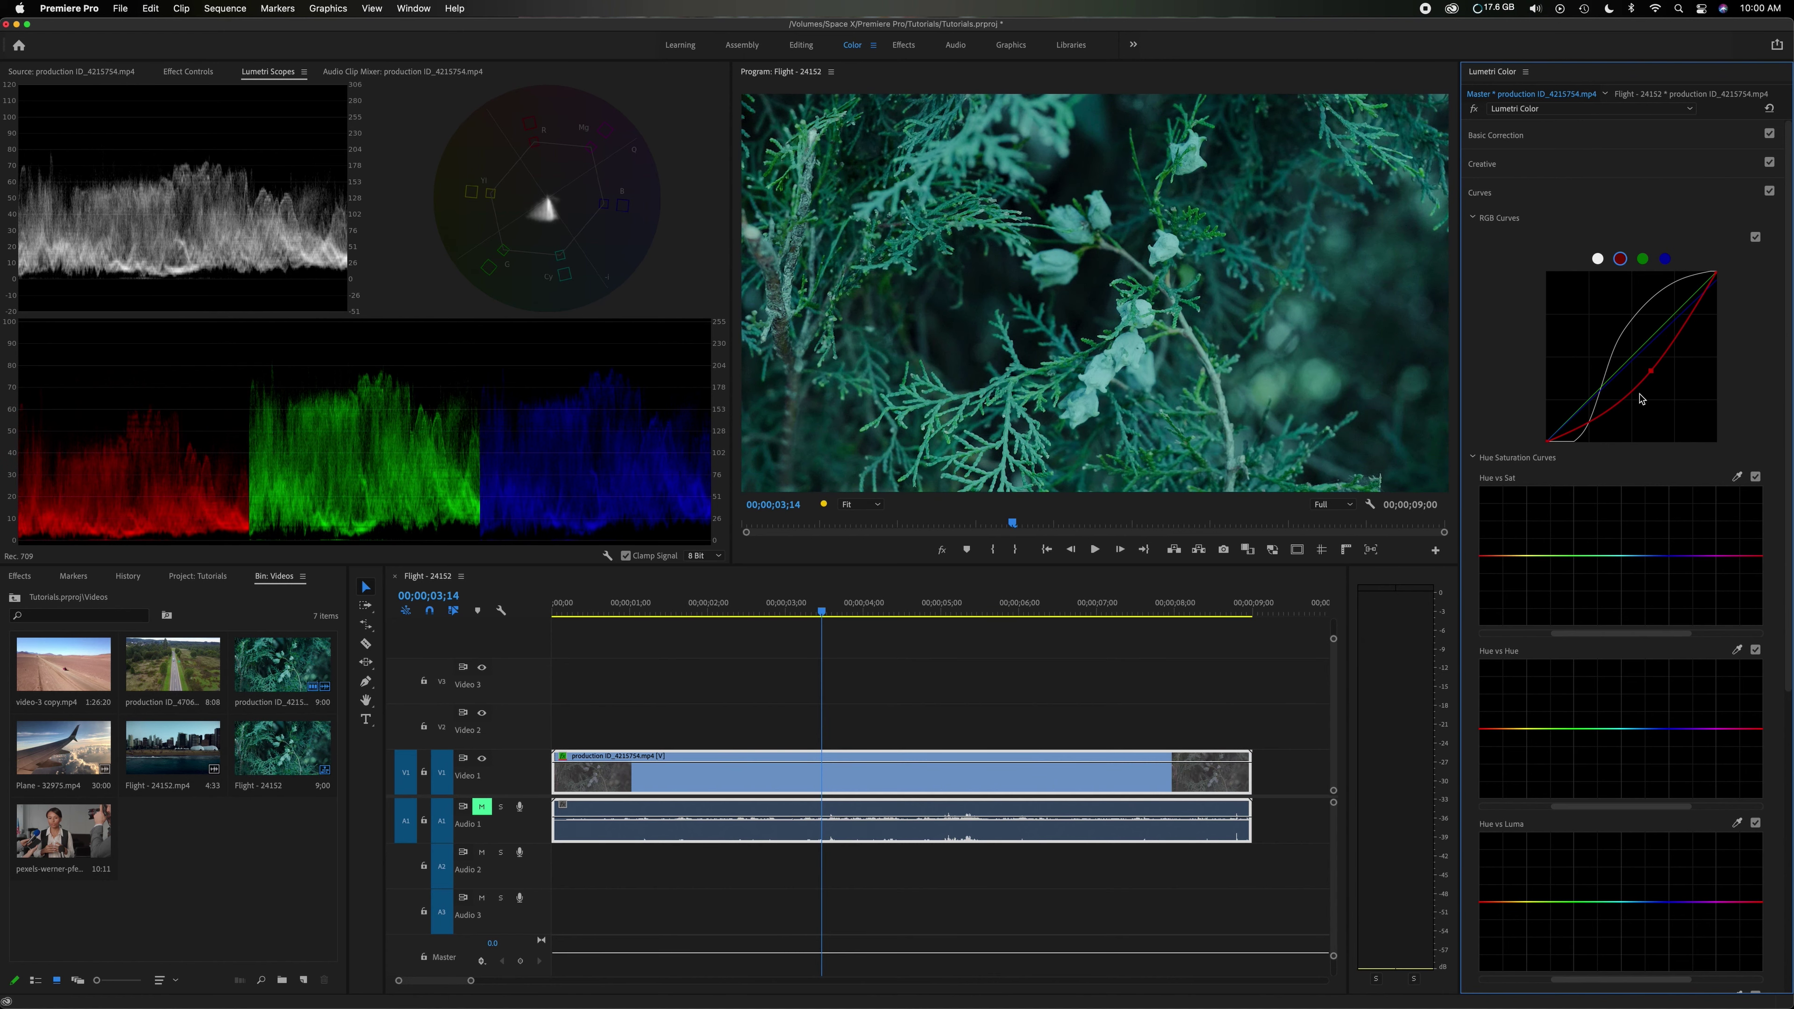
left_click(1639, 396)
left_click(1679, 346)
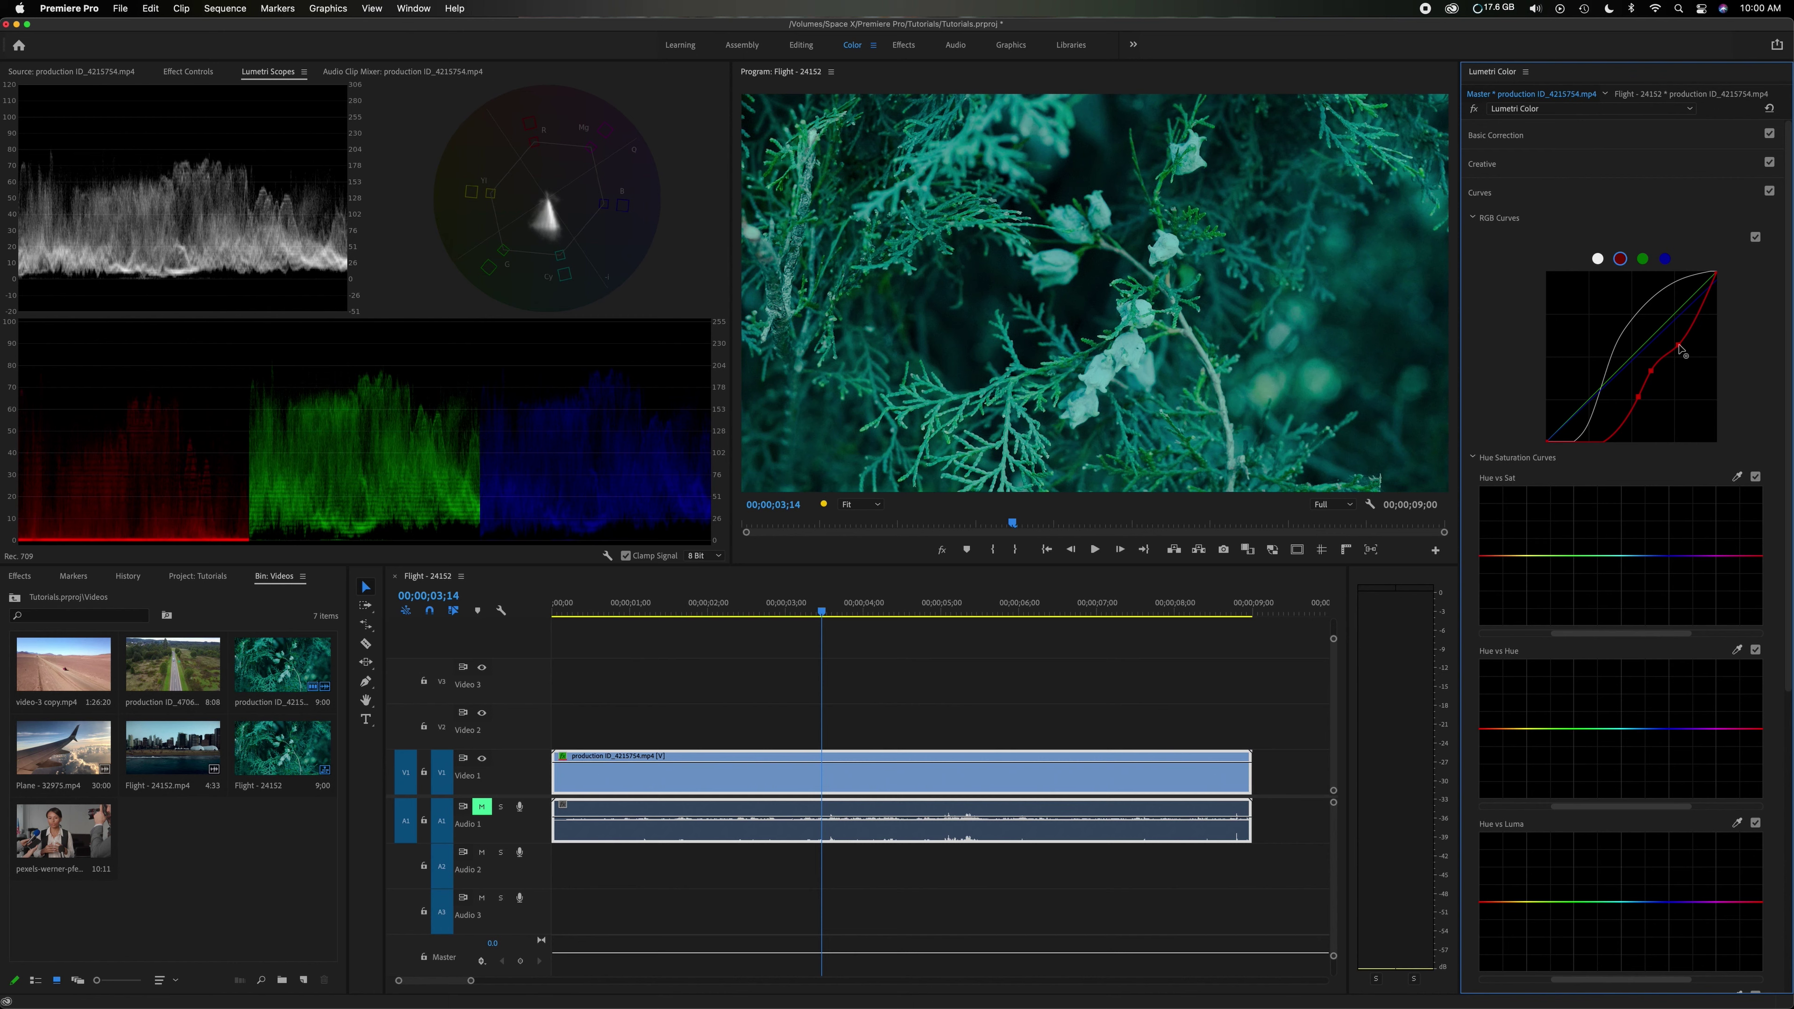
left_click(1634, 420)
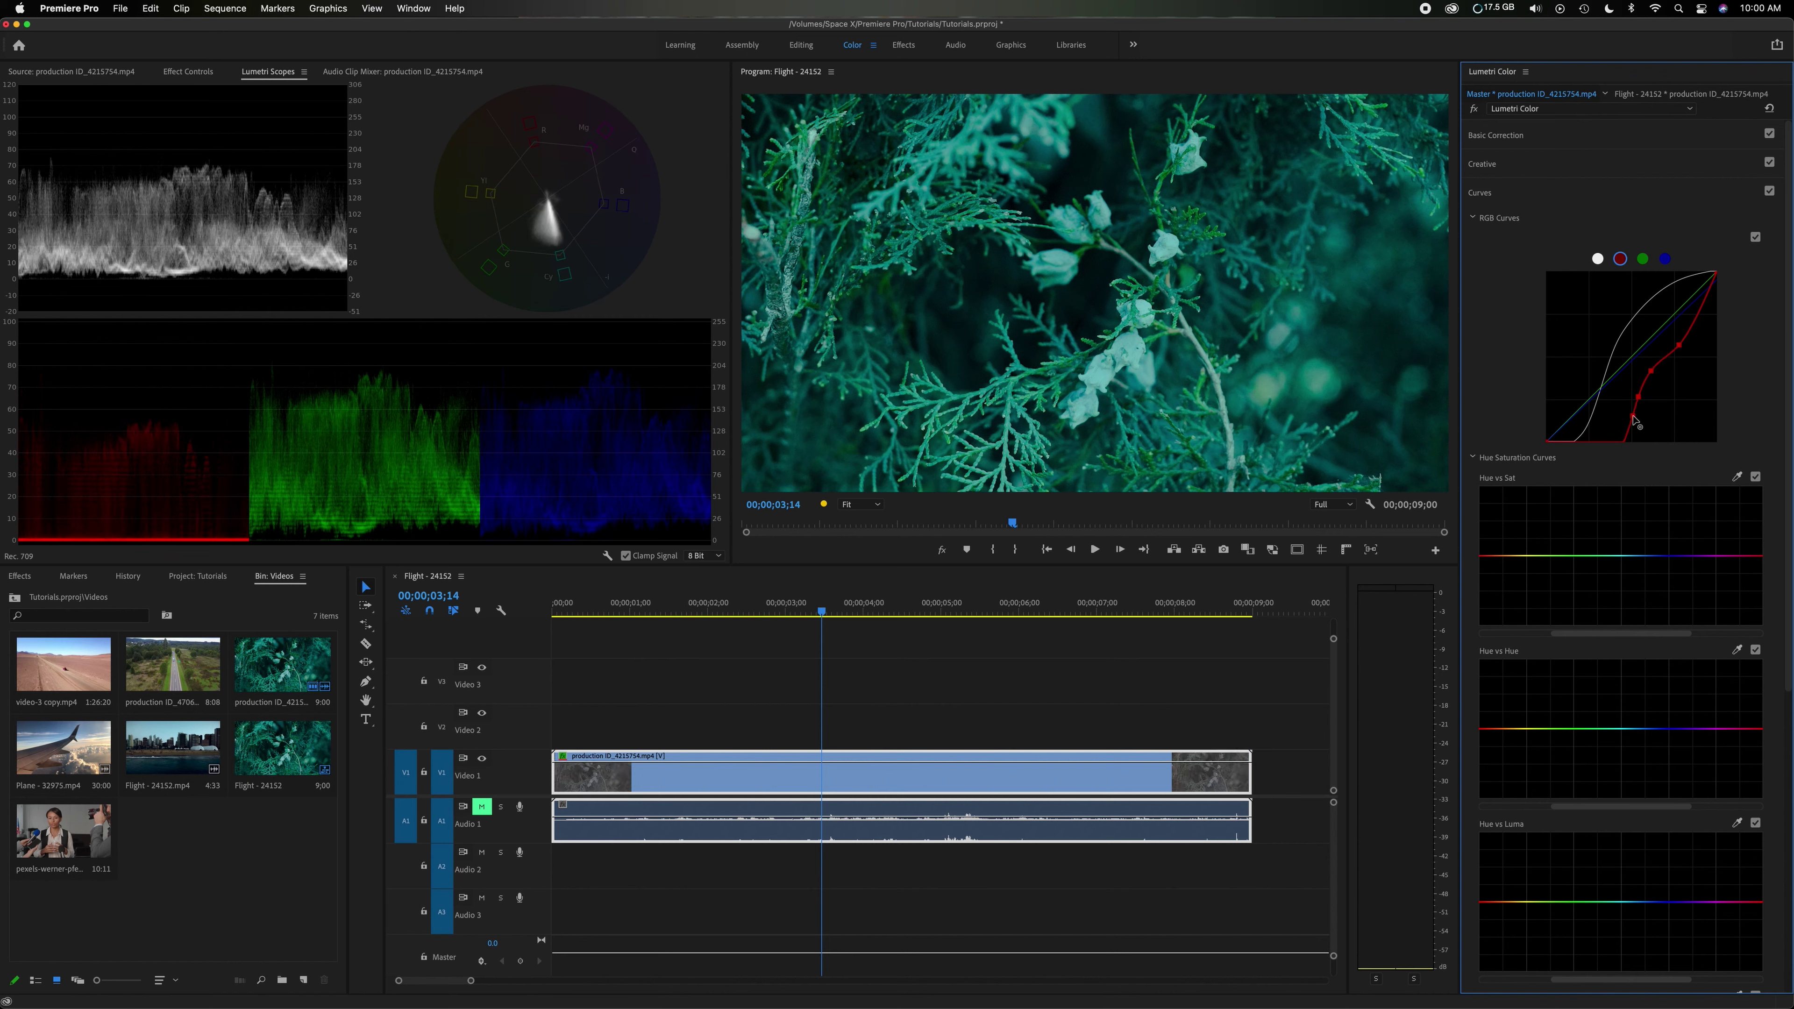
double_click(1633, 417)
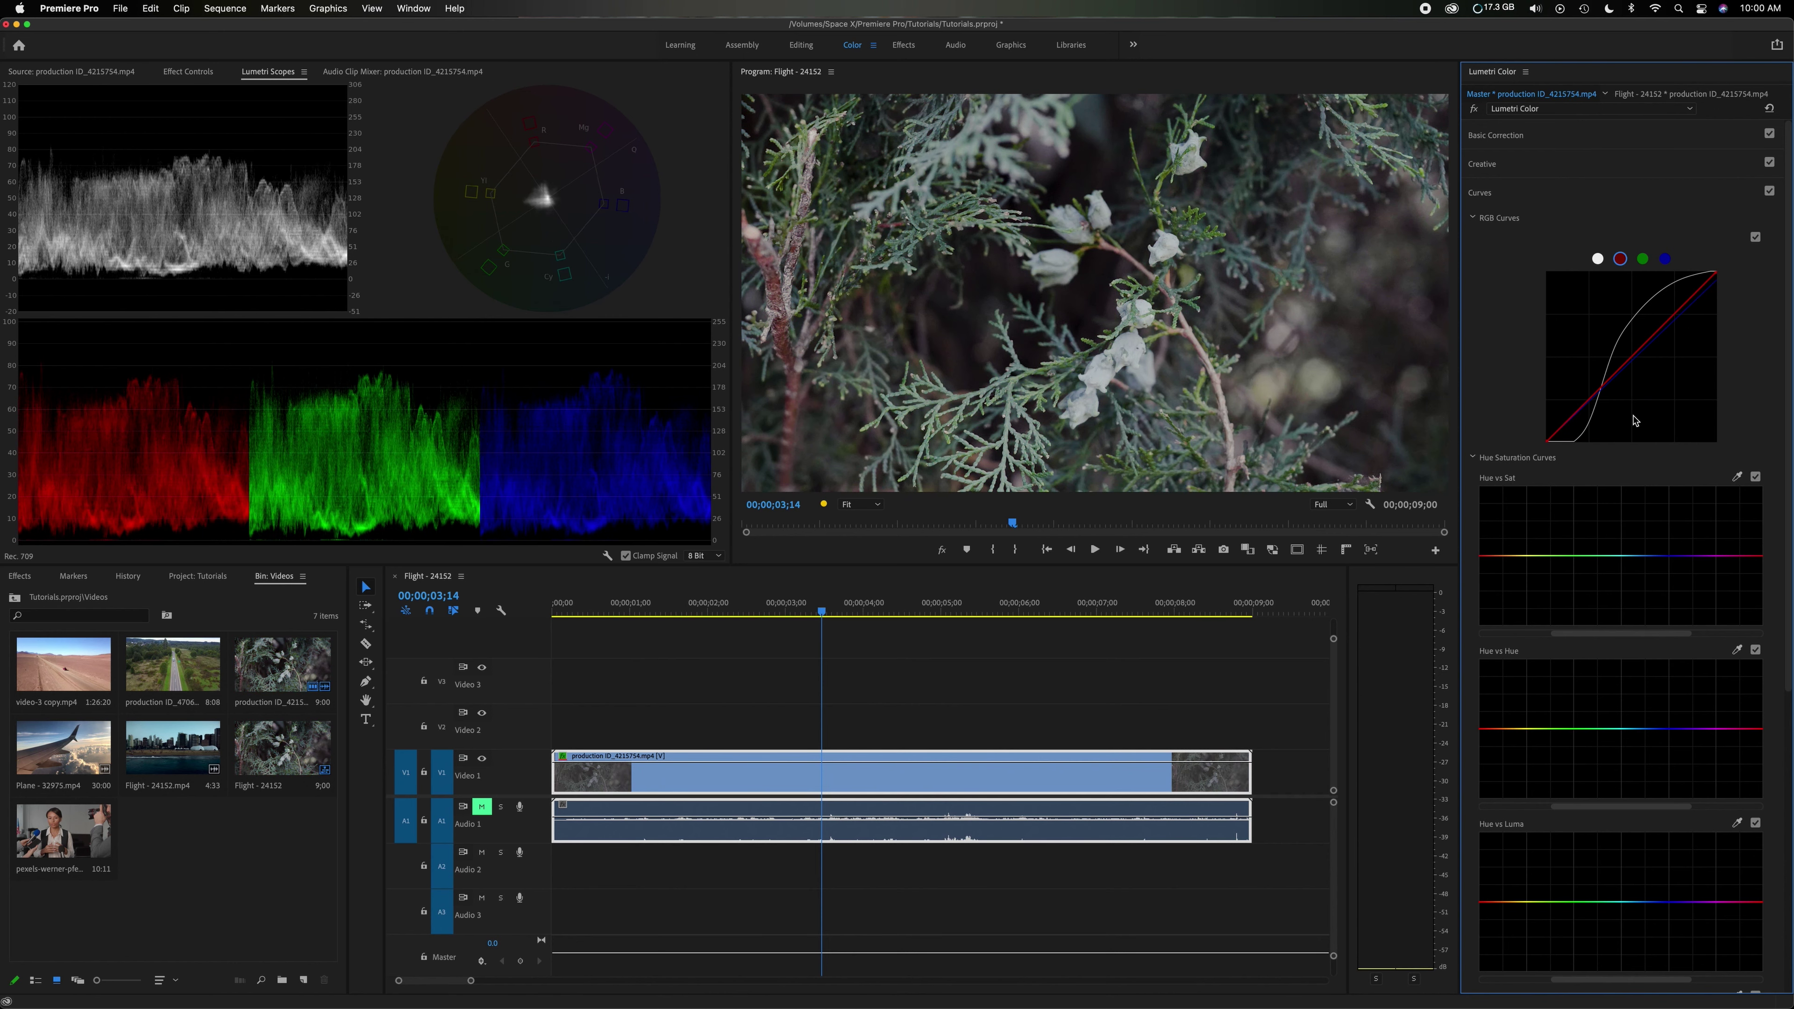
left_click(1634, 419)
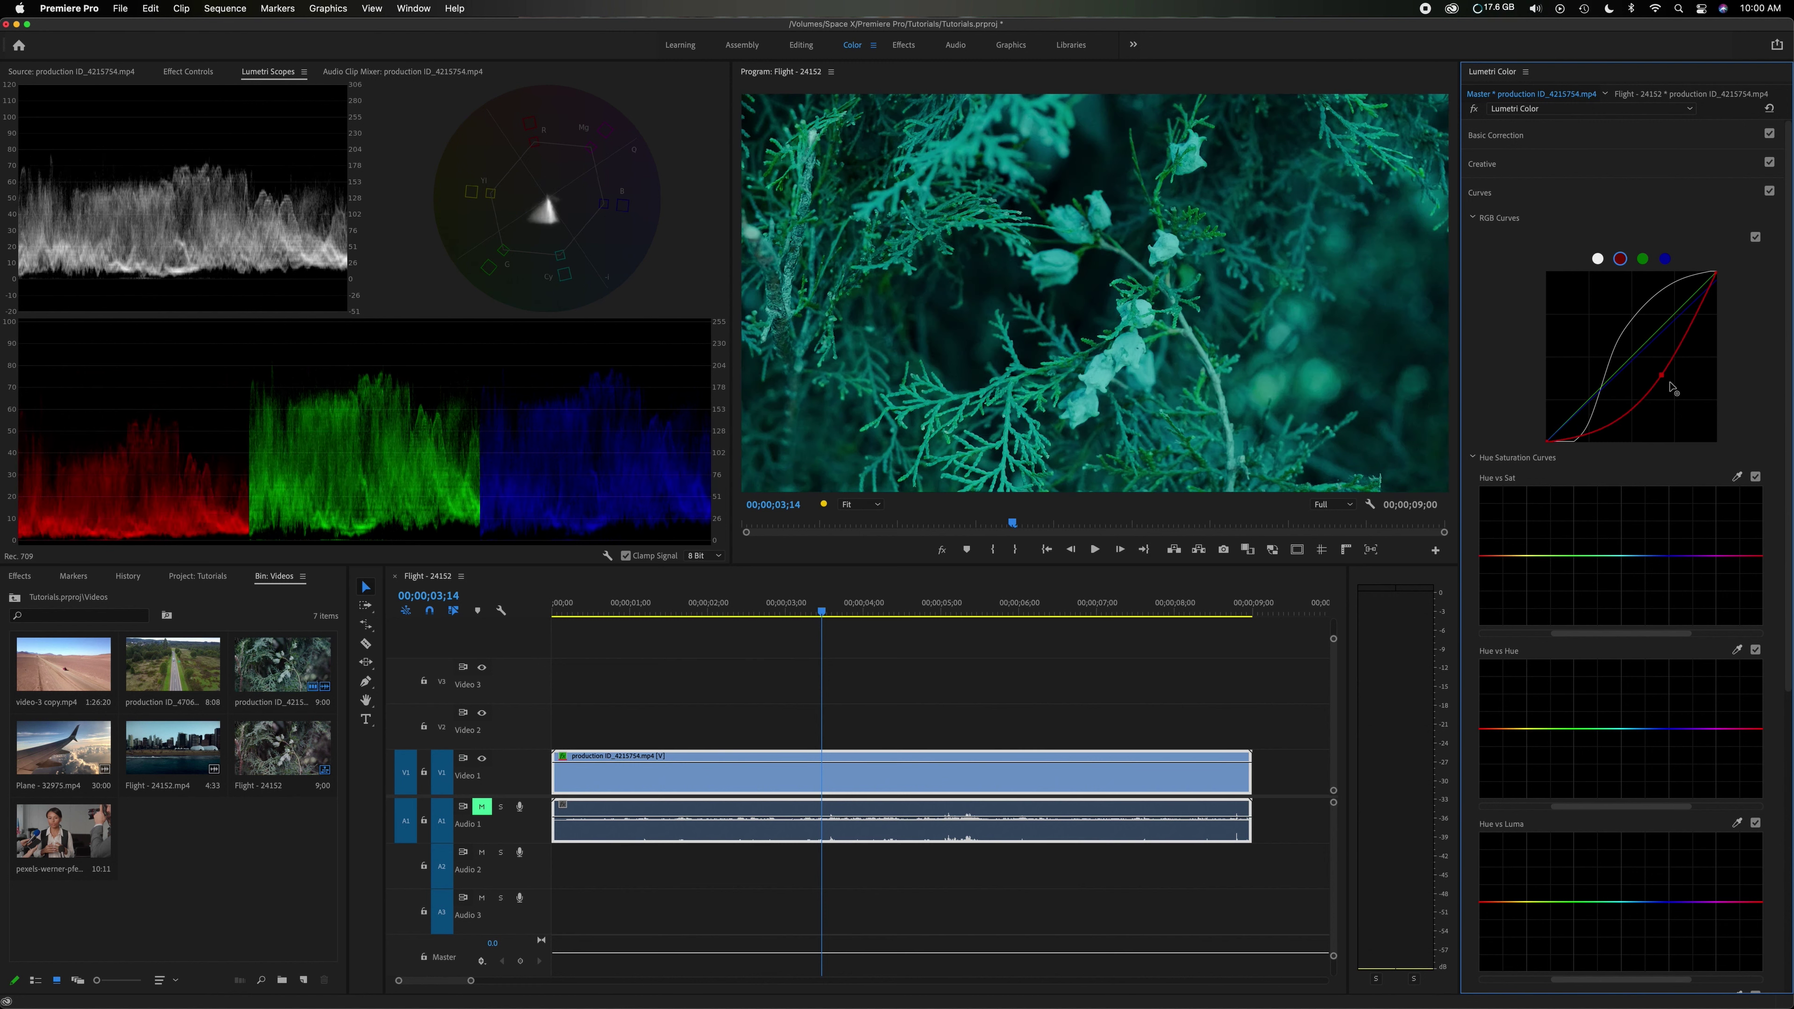
left_click_drag(1646, 423, 1698, 367)
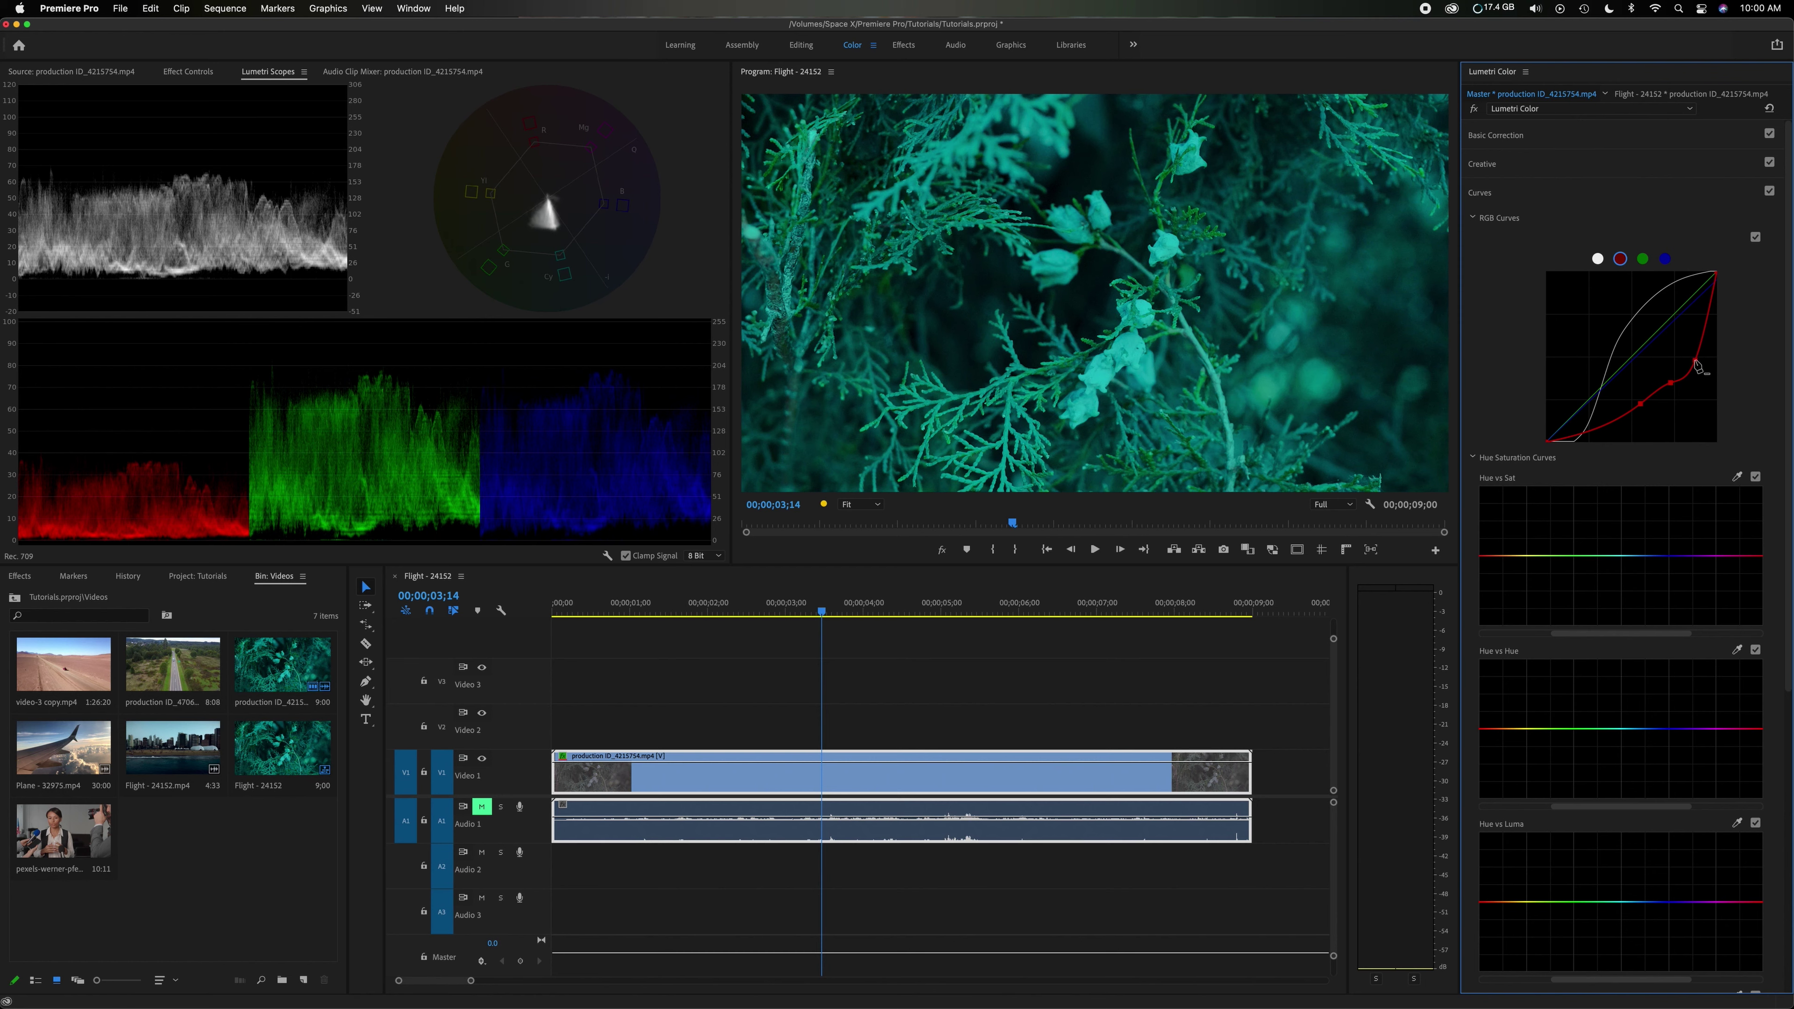
left_click(1698, 366, "super")
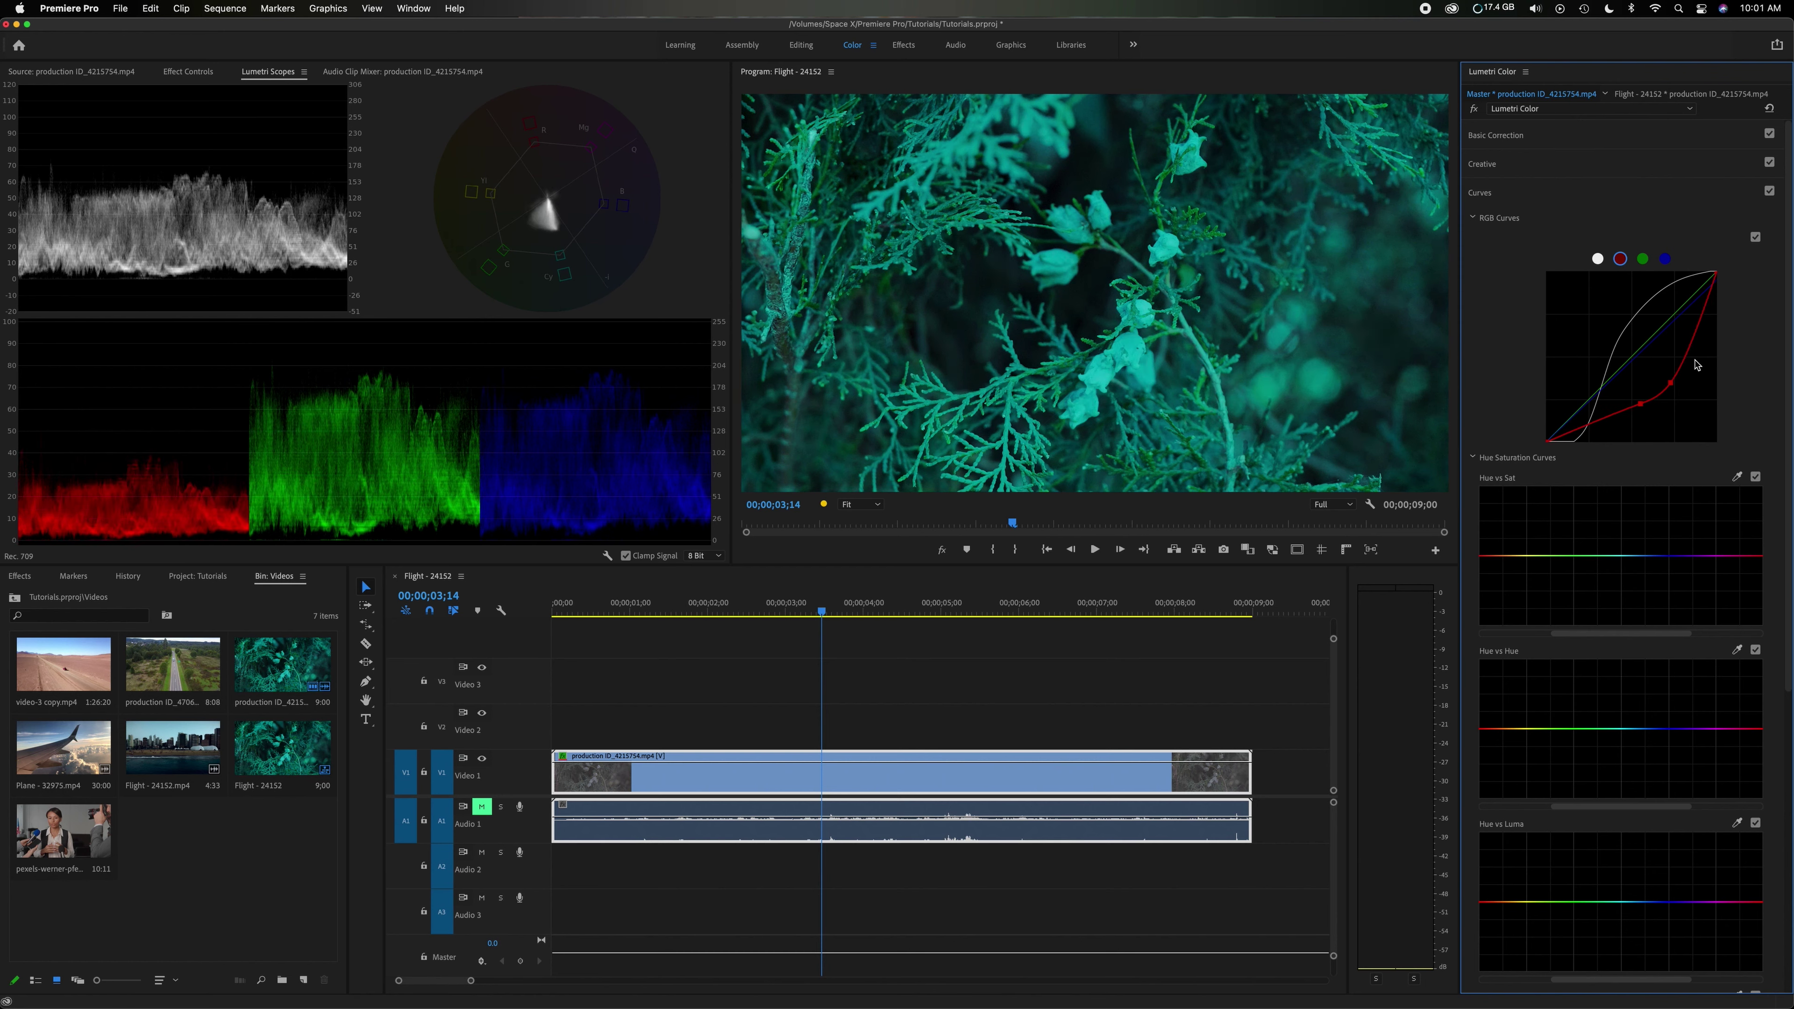
left_click(1640, 407, "super")
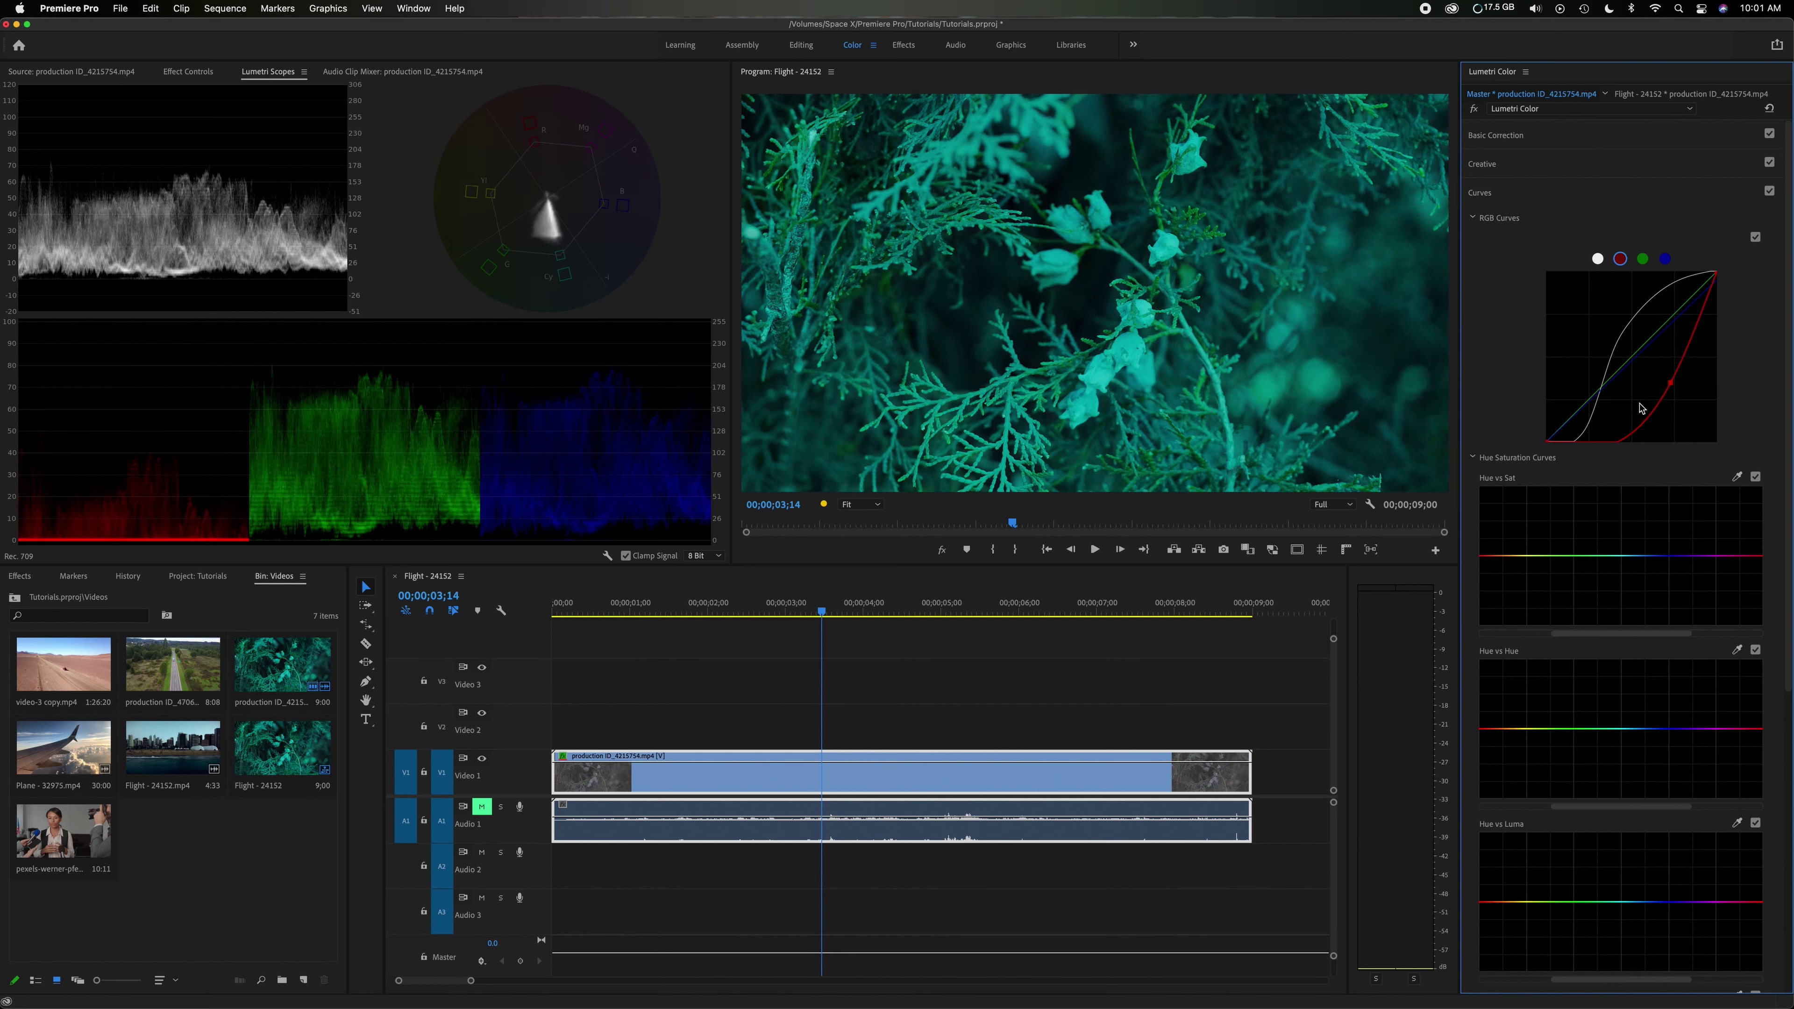
left_click(1670, 383, "super")
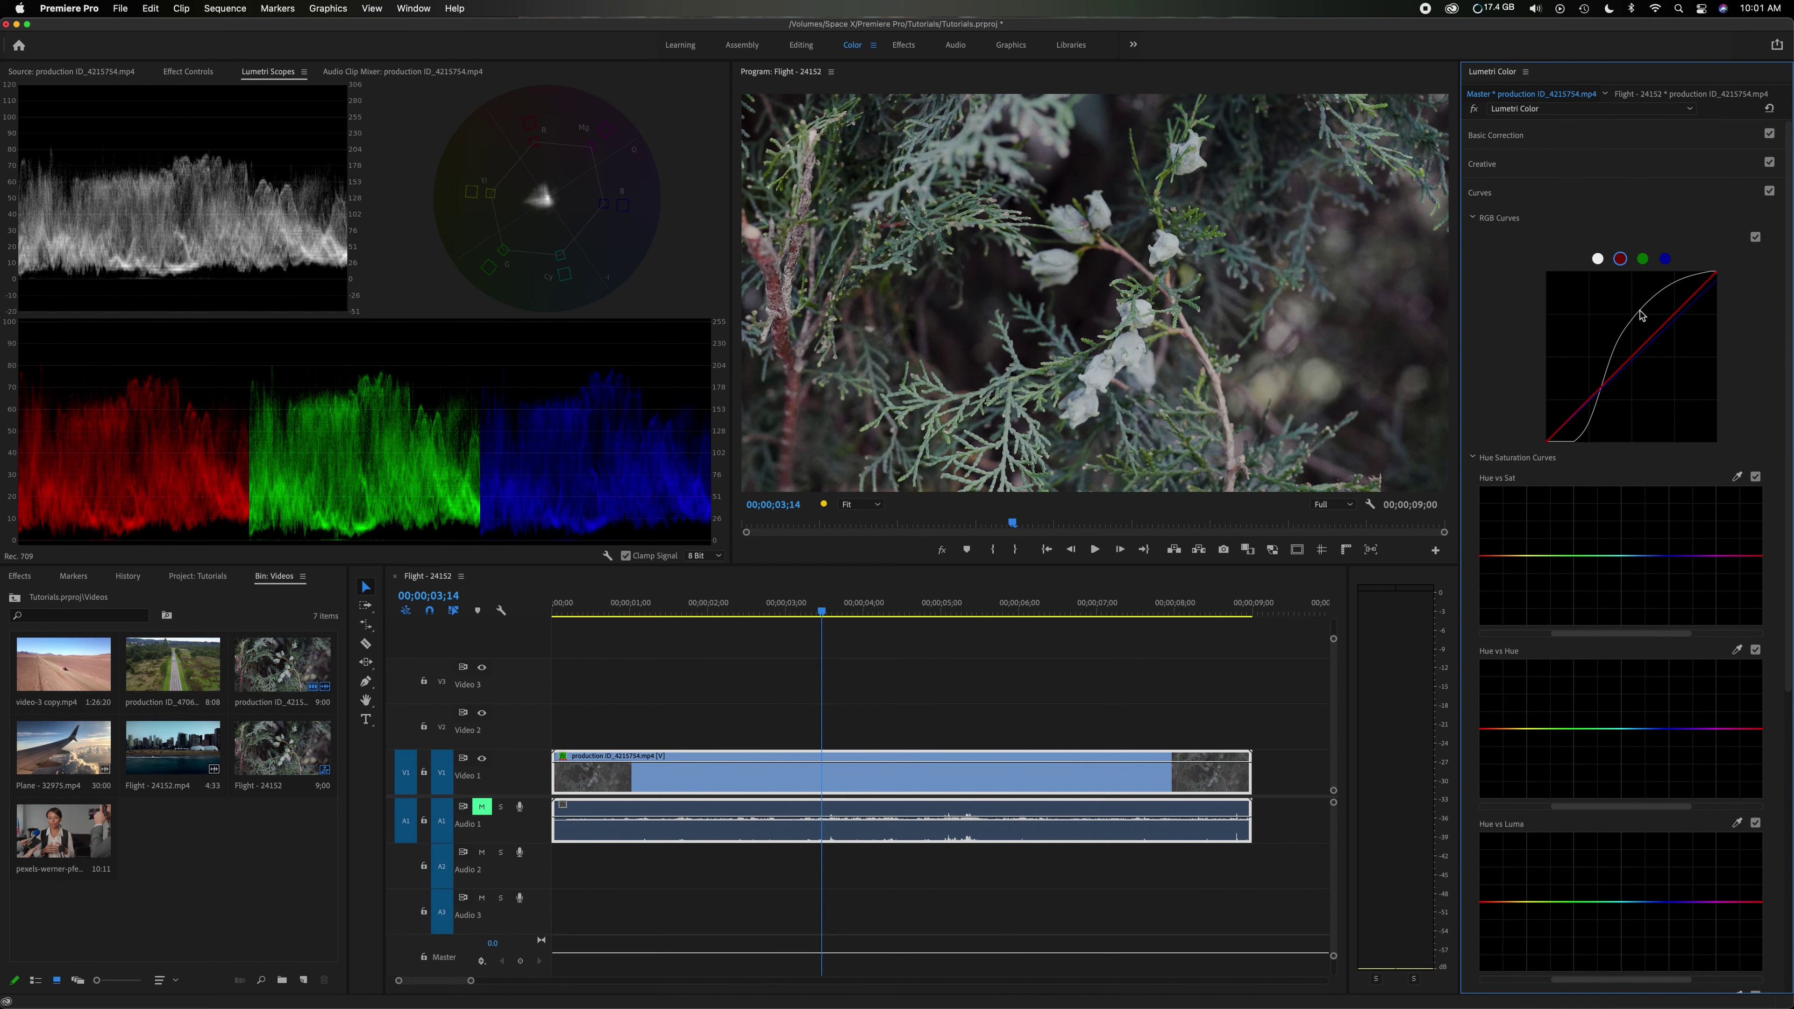
left_click_drag(1641, 315, 1614, 354)
Save the project with the steepened S-curve grade using Cmd+S.
scroll(1616, 353, "down", 1)
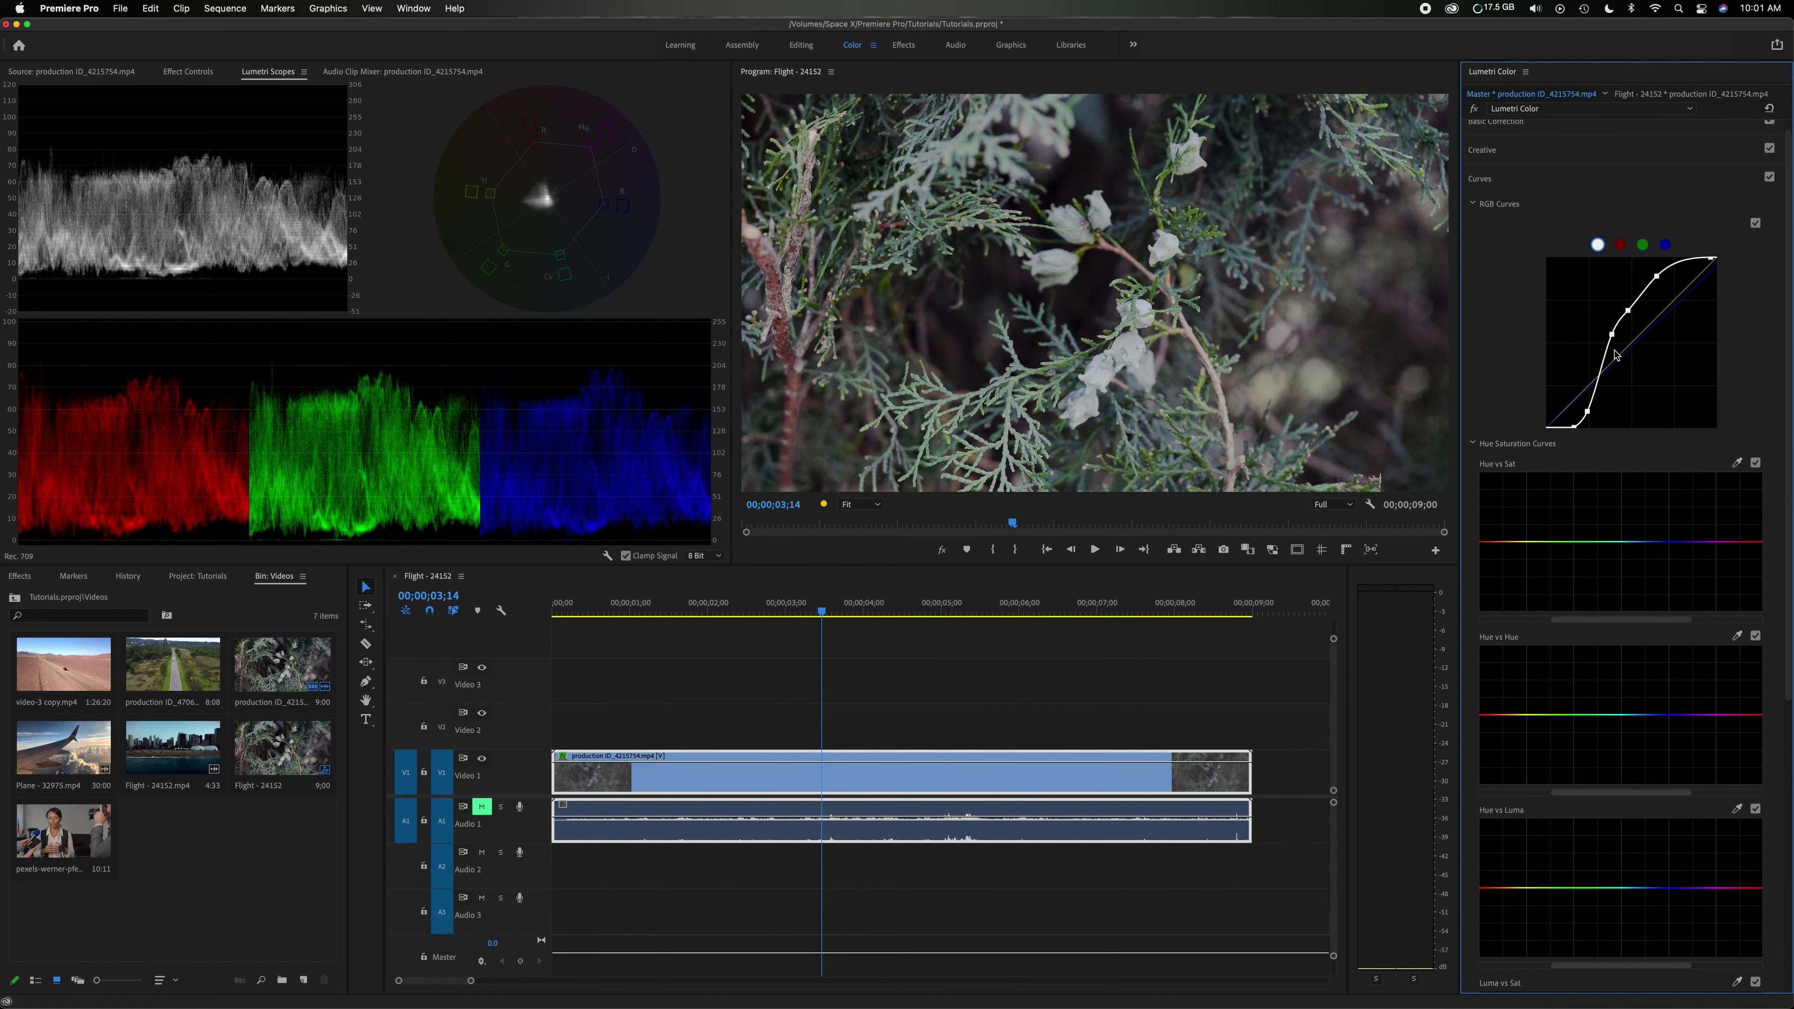
scroll(1616, 354, "up", 1)
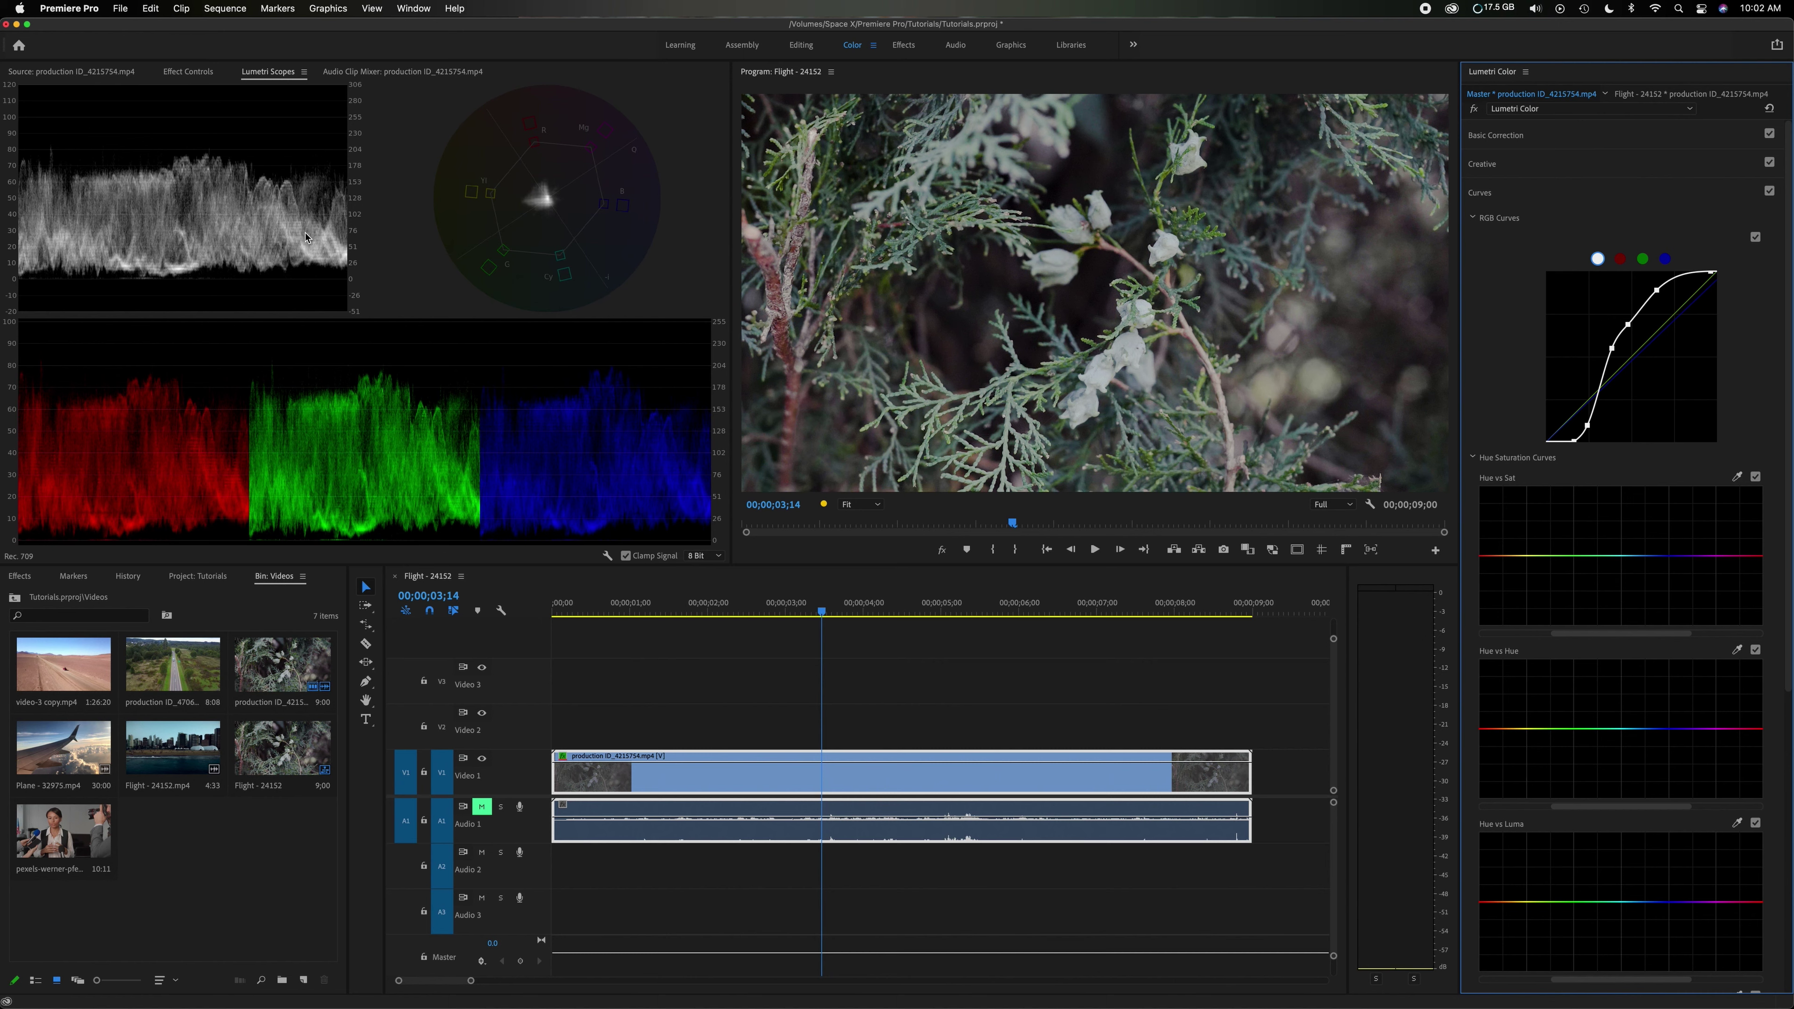
left_click(541, 196)
key("super+s")
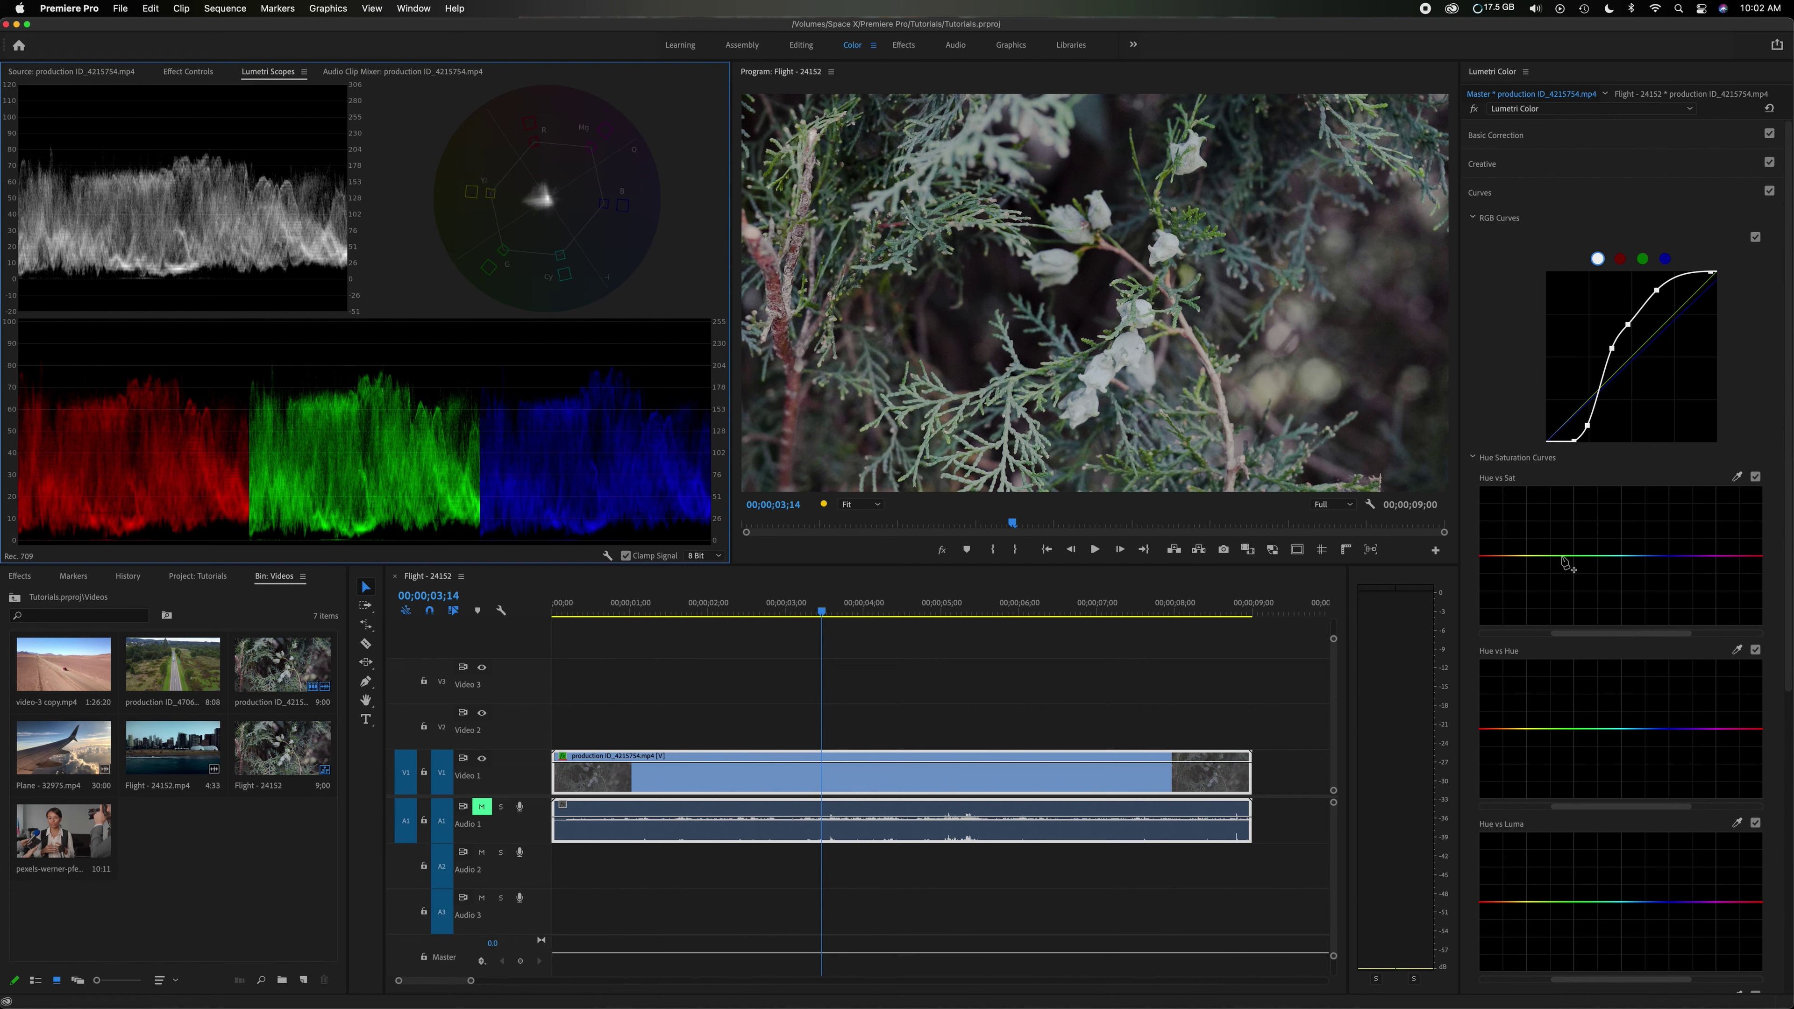
Add a cyan point on Hue vs Sat, lower its saturation, then raise it back near neutral.
left_click_drag(1618, 556, 1626, 598)
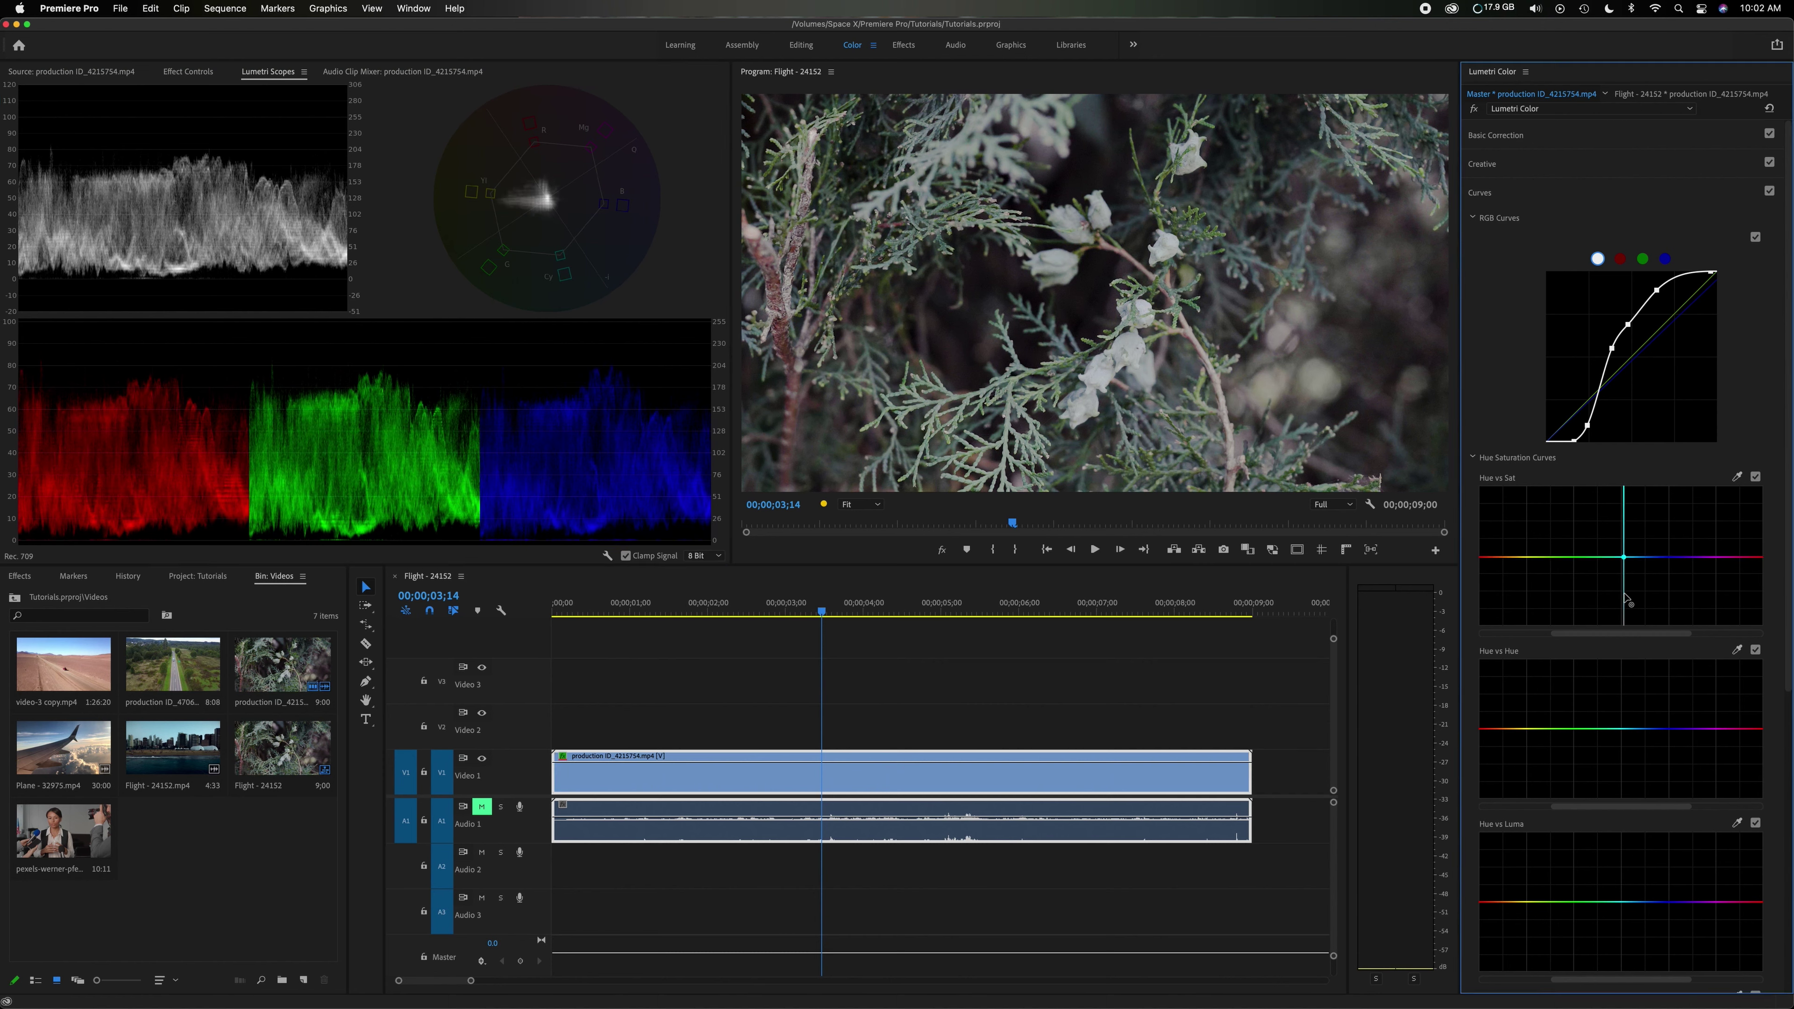
left_click_drag(1625, 596, 1625, 618)
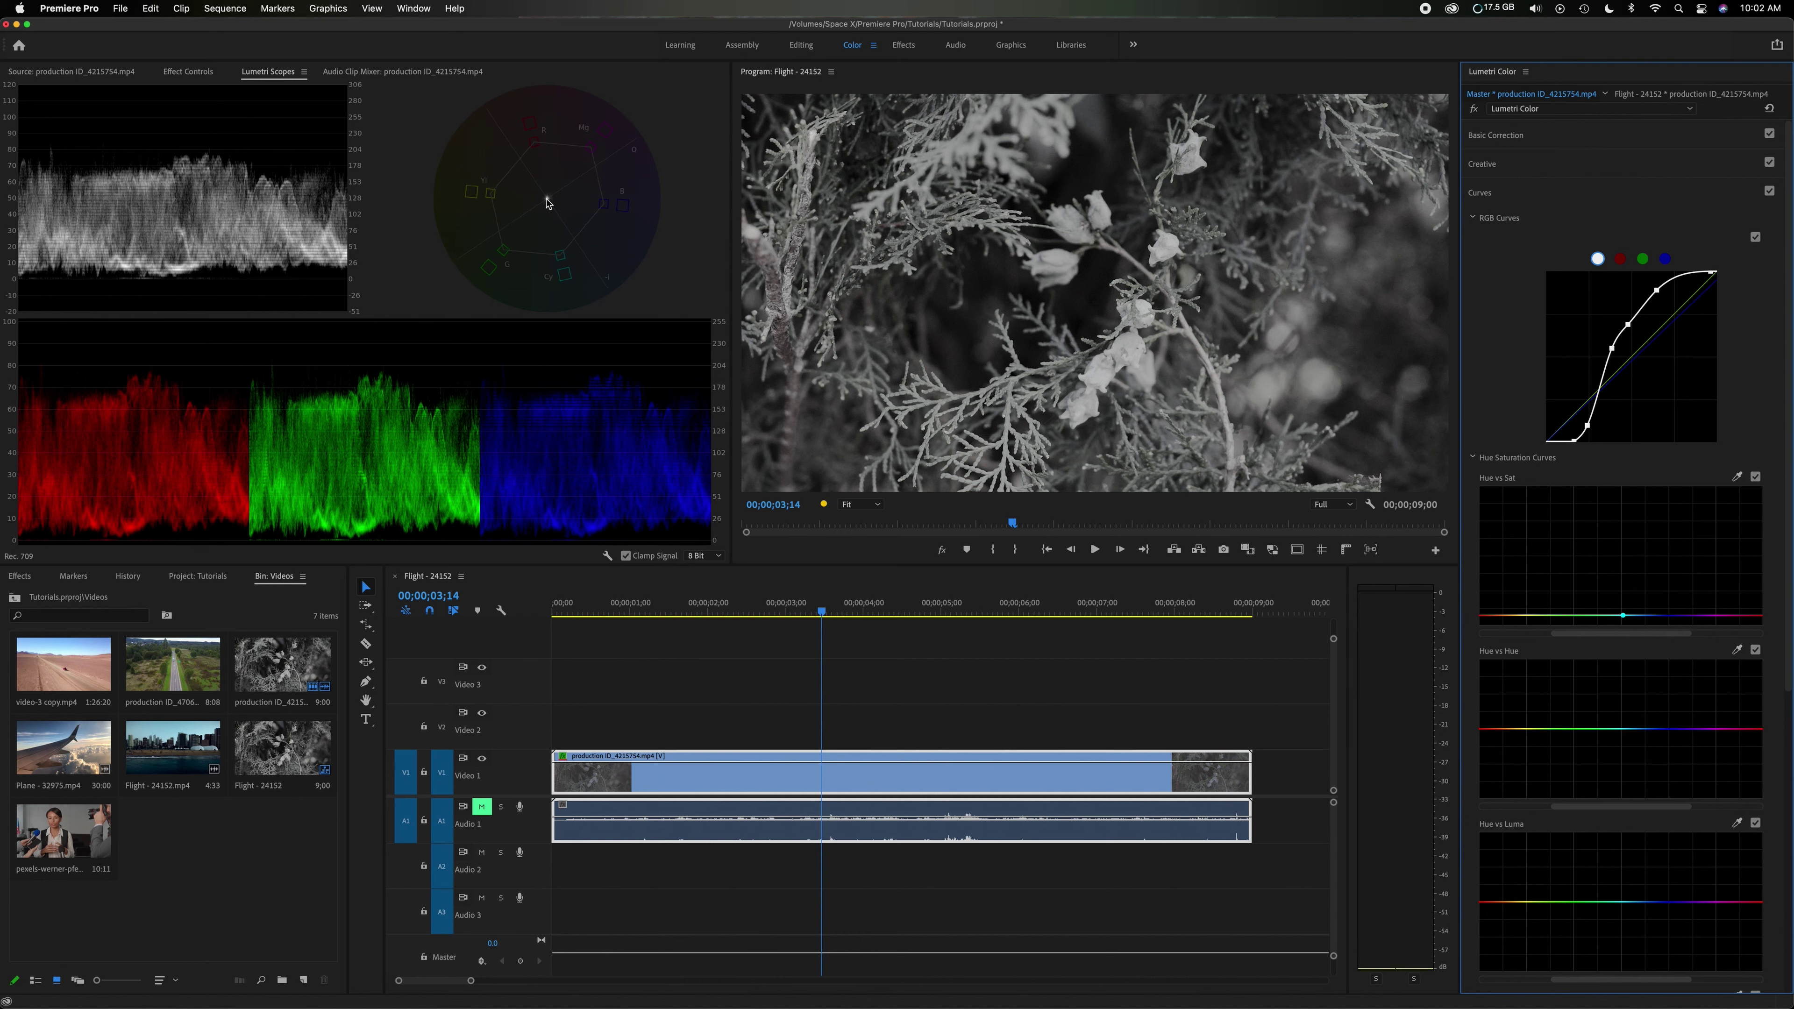
left_click(1623, 616)
left_click_drag(1623, 616, 1624, 533)
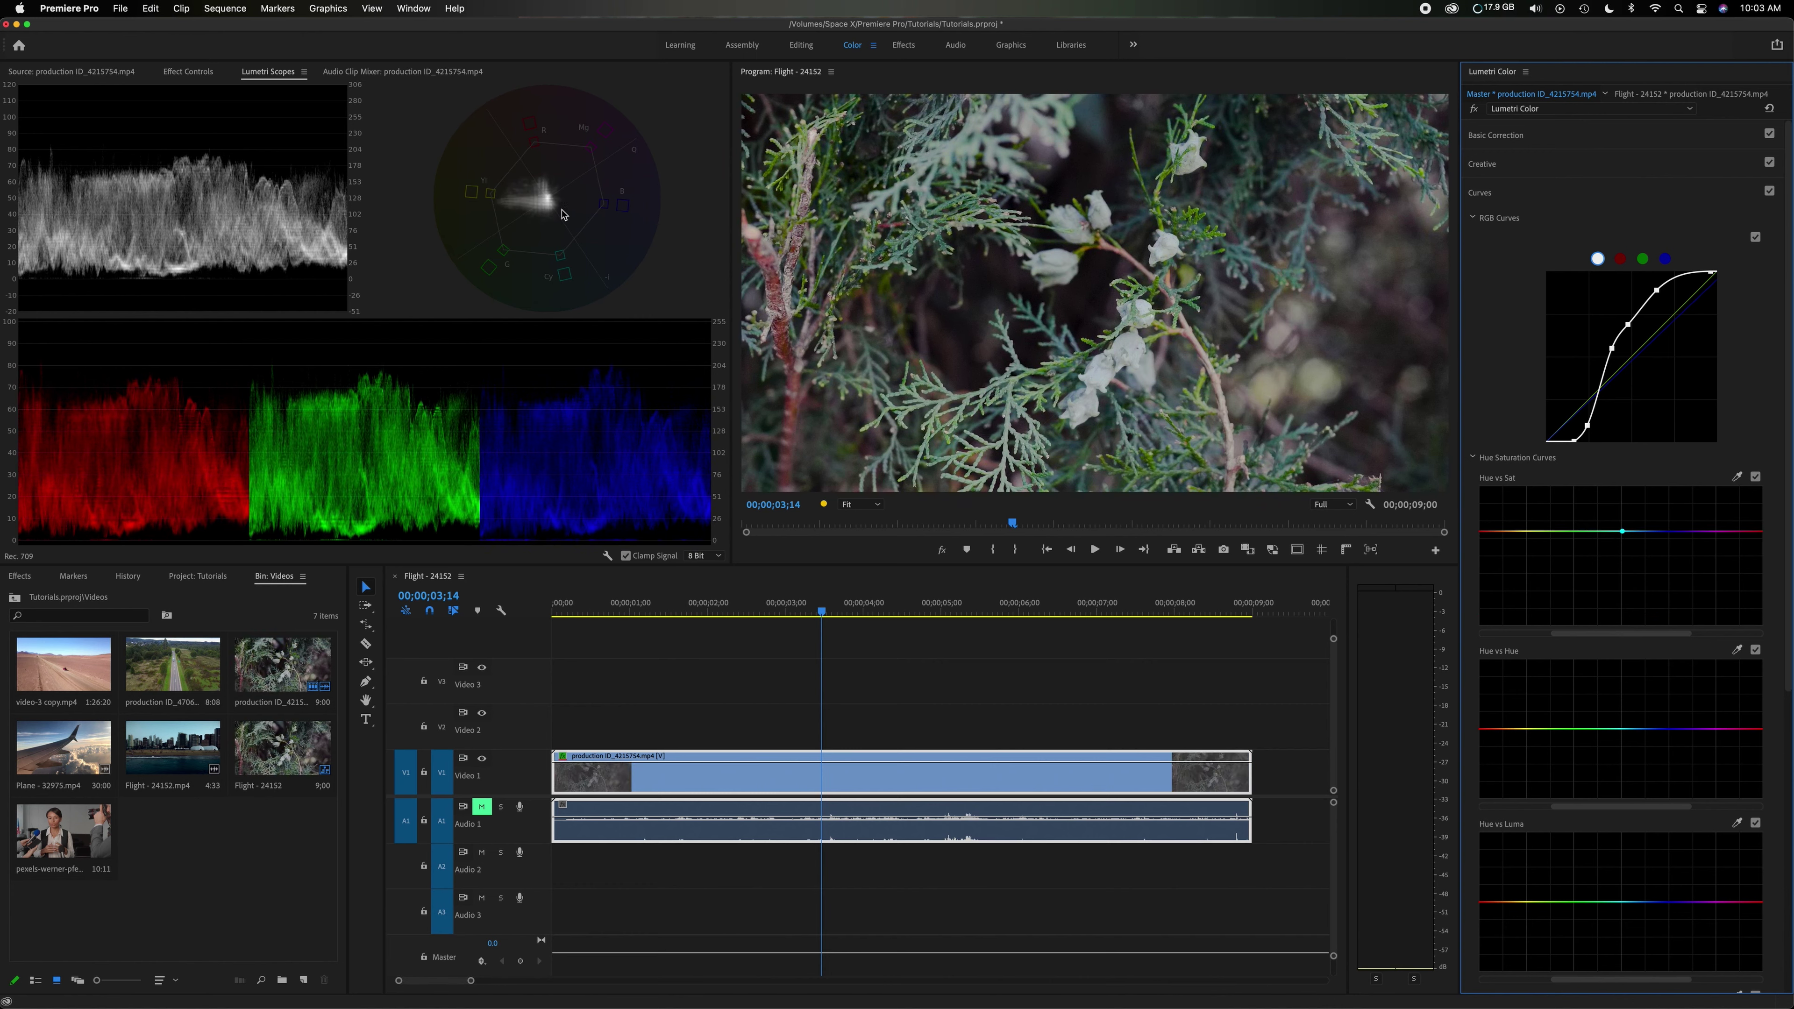
left_click(502, 204)
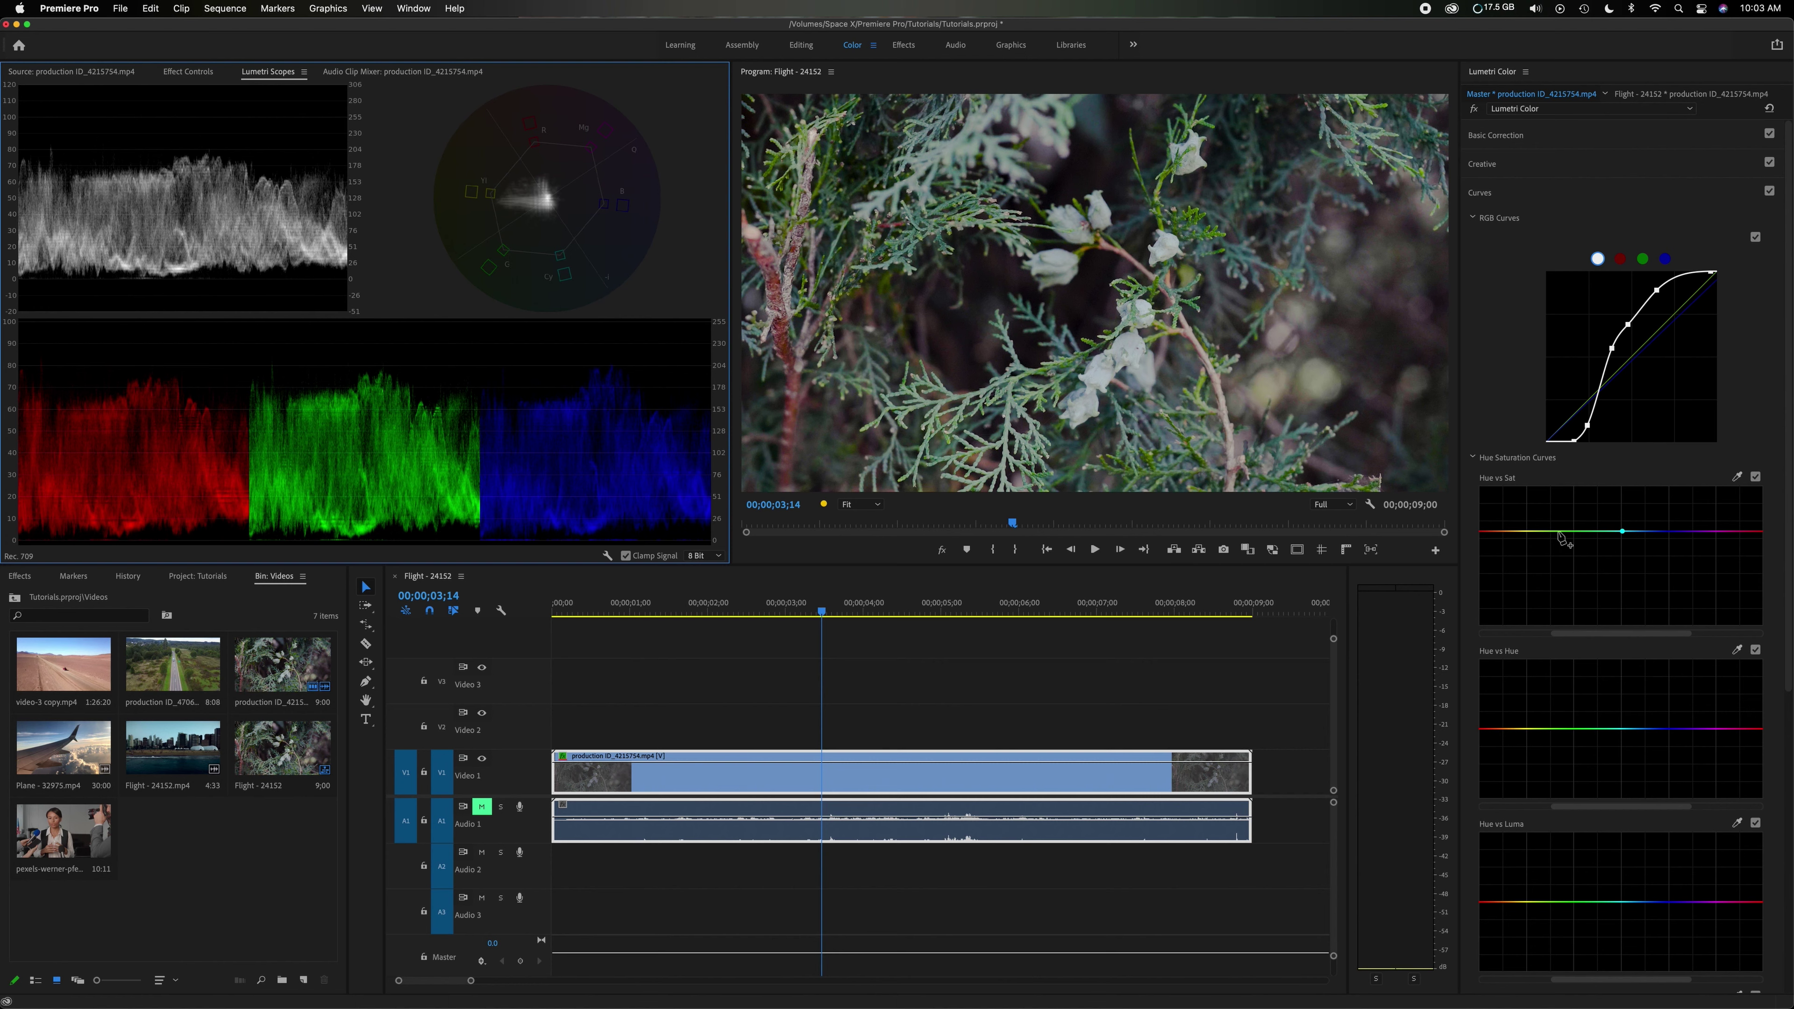
left_click(1623, 538)
mouse_move(1623, 548)
left_mouse_down()
mouse_move(1623, 575)
mouse_move(1623, 545)
left_mouse_up()
scroll(1622, 546, "down", 1)
scroll(1623, 550, "up", 1)
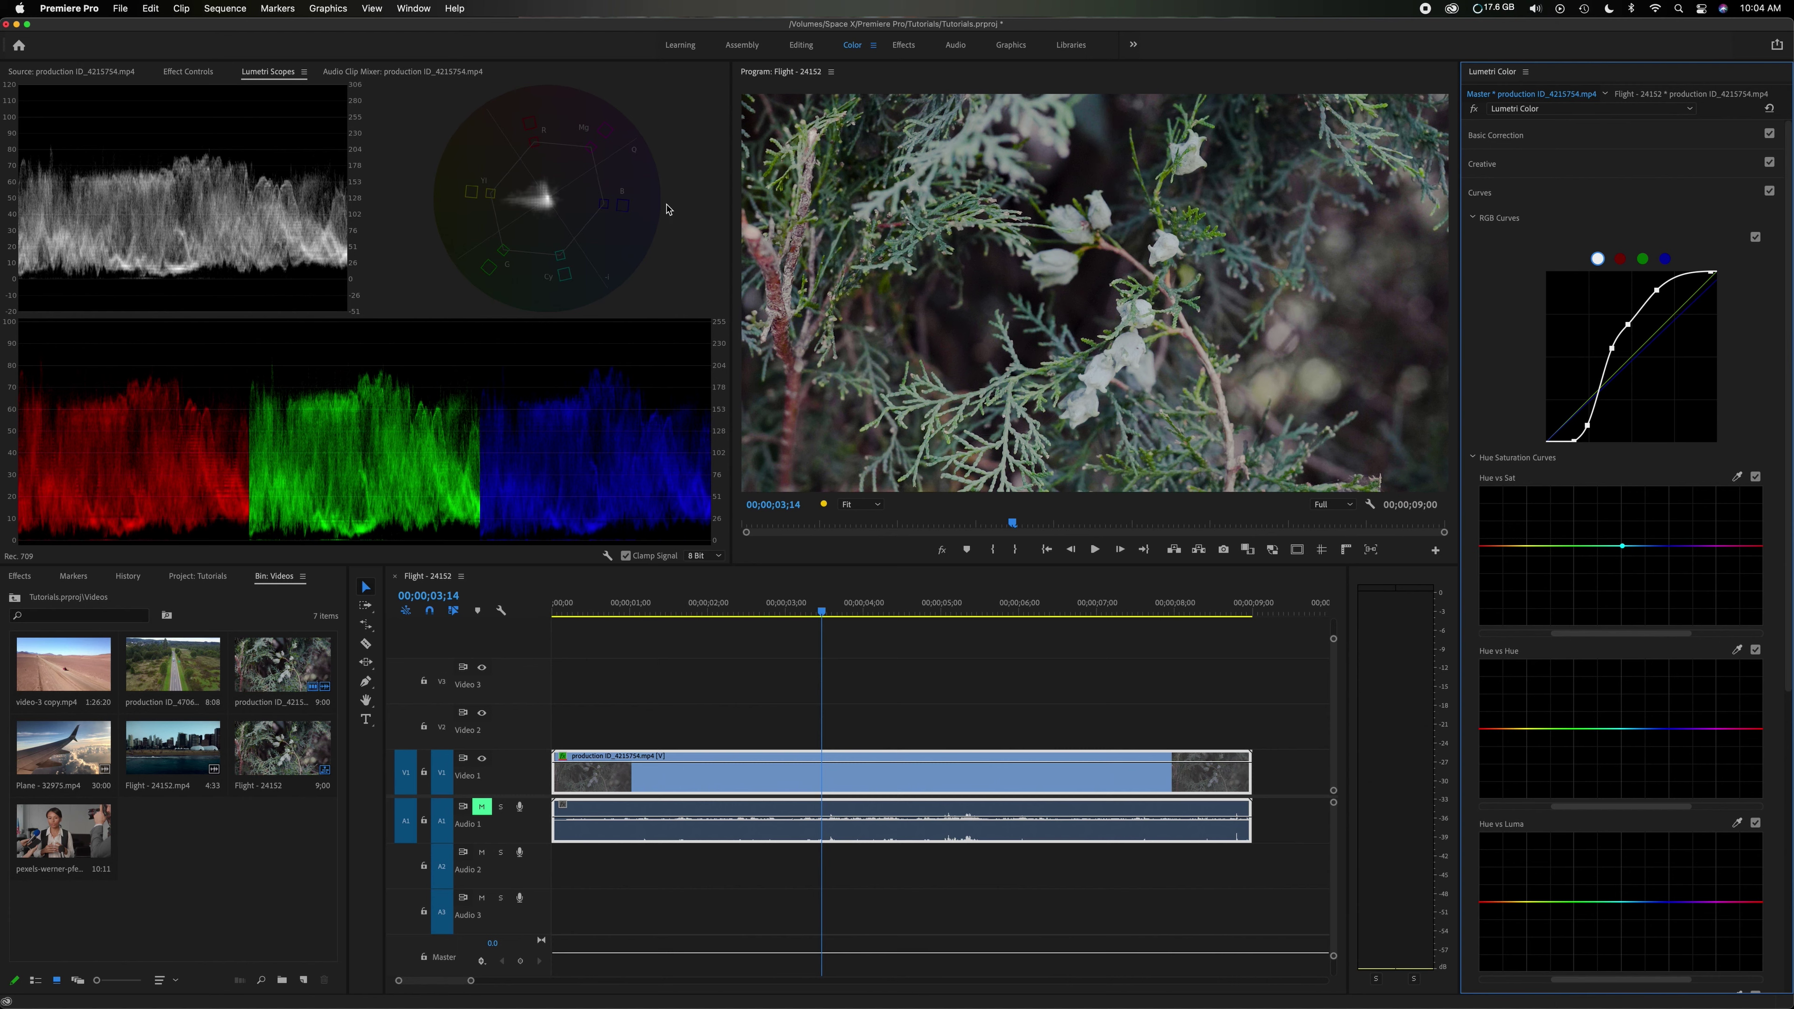
left_click(1474, 110)
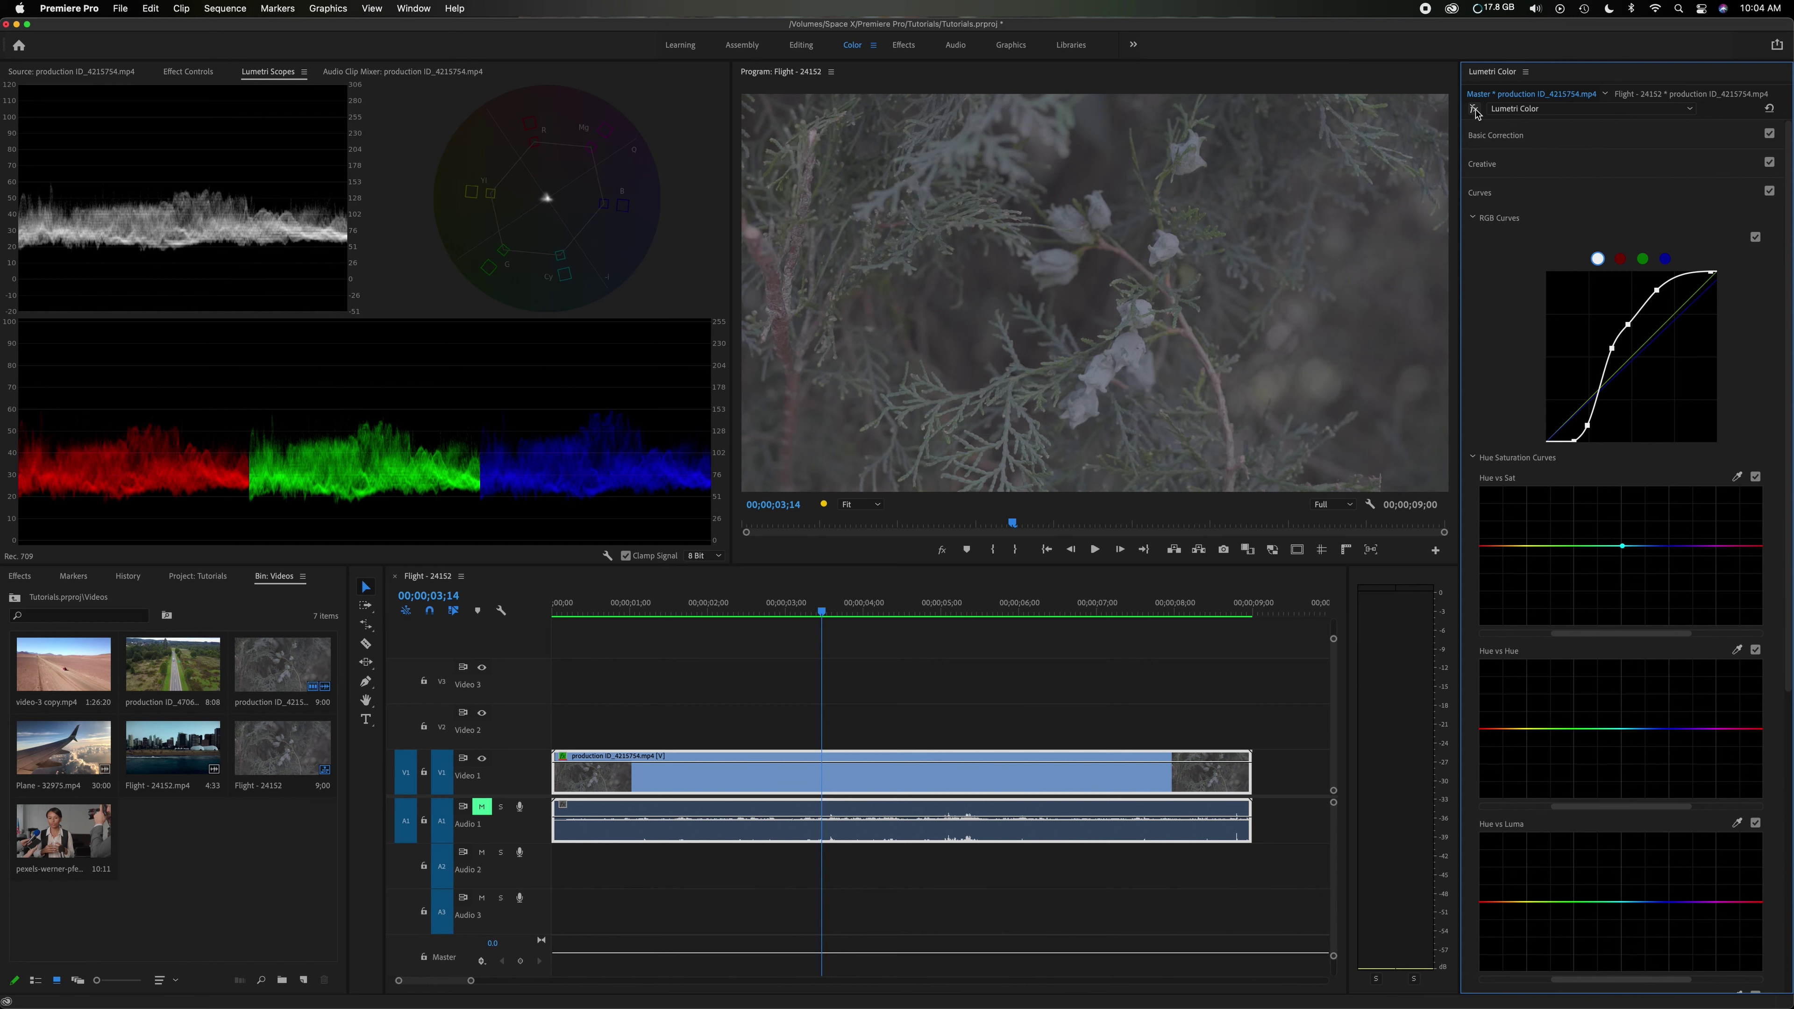
left_click(1474, 110)
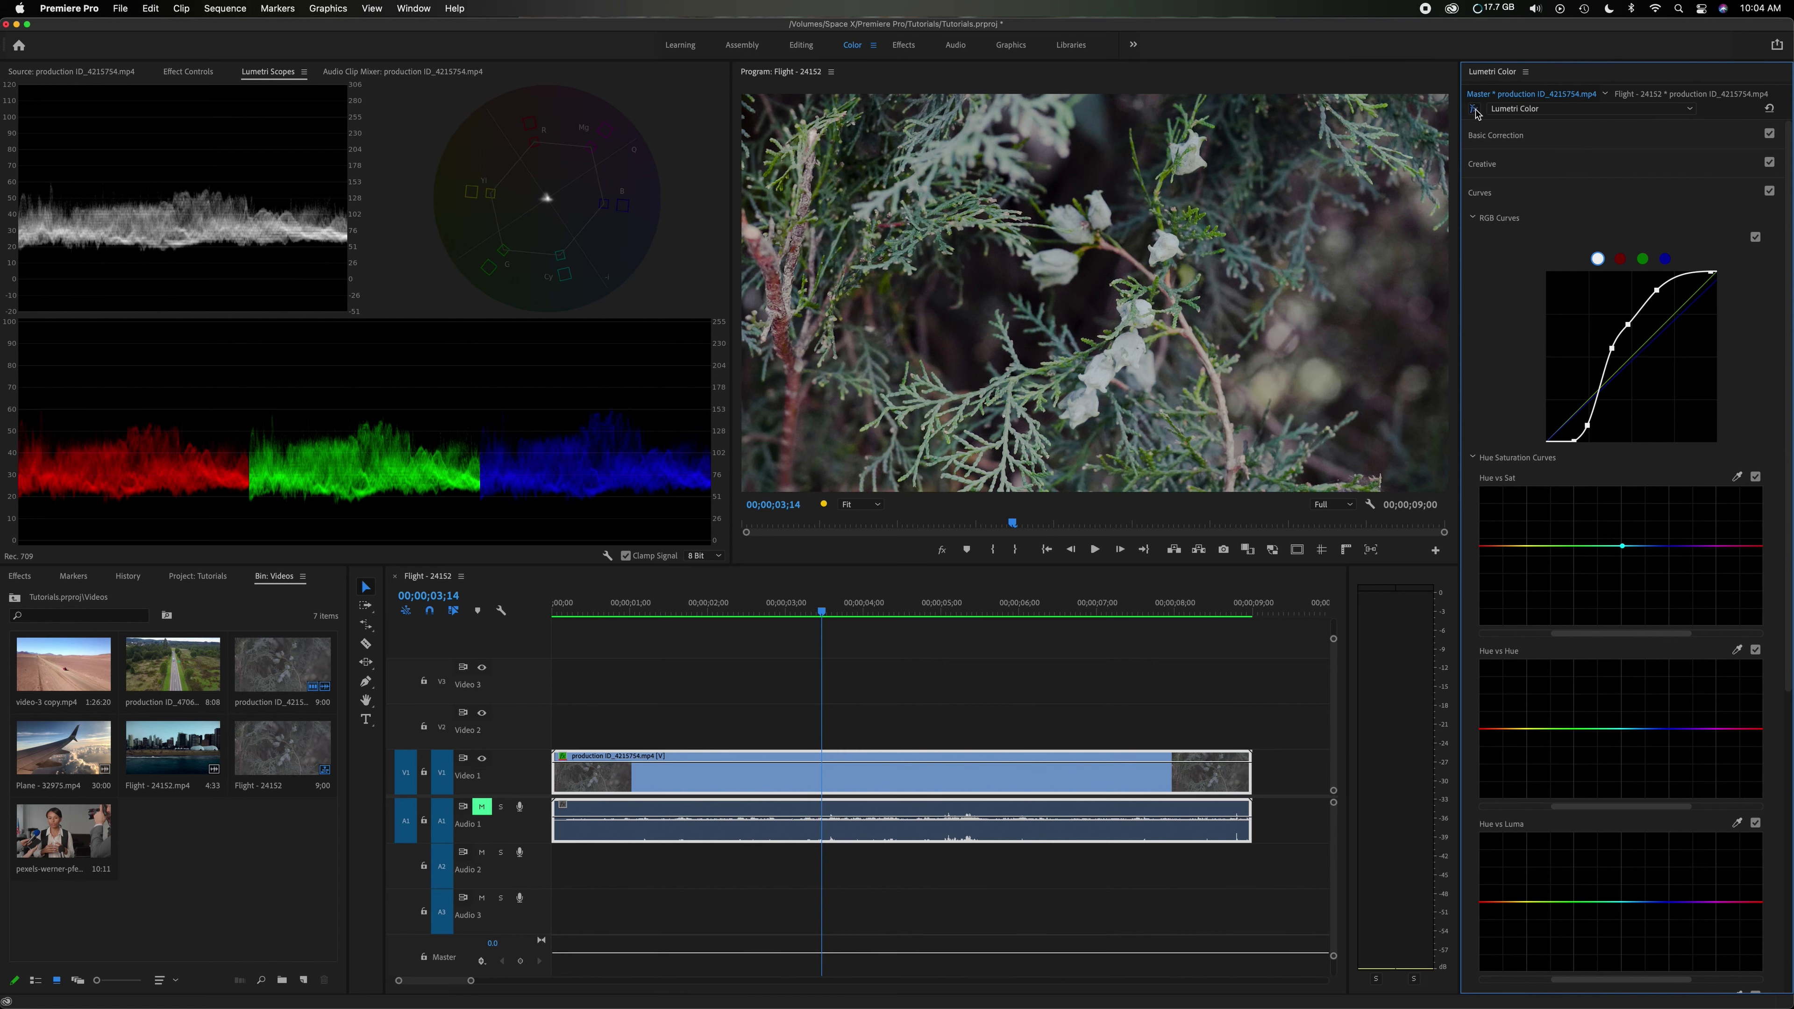